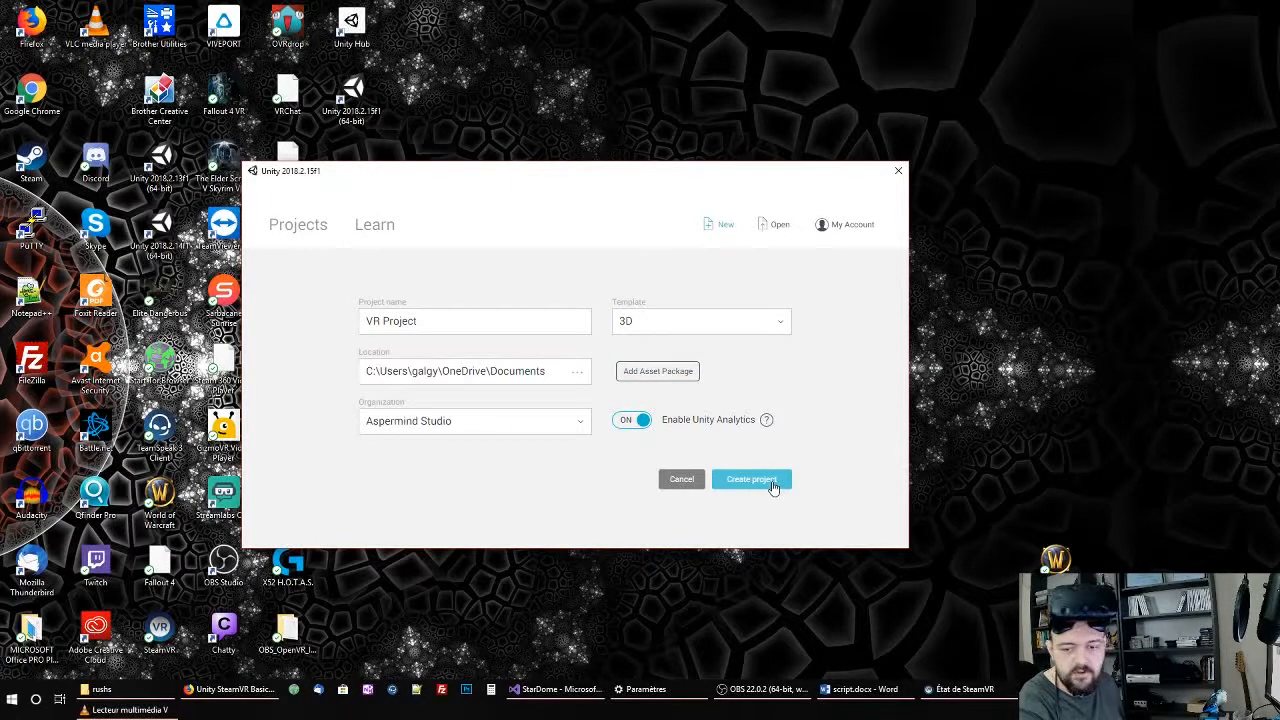
# Step: Create the 3D project named VR Project with Unity Analytics enabled
pyautogui.click(752, 480)
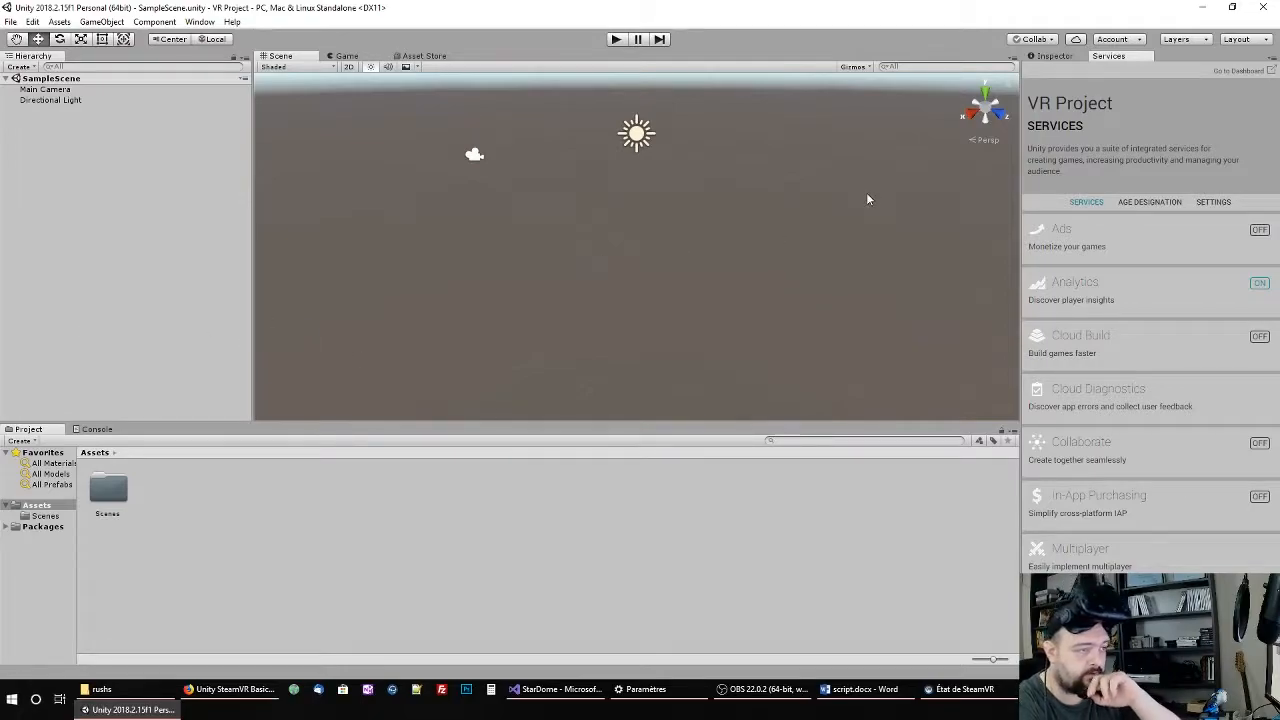
pyautogui.click(148, 22)
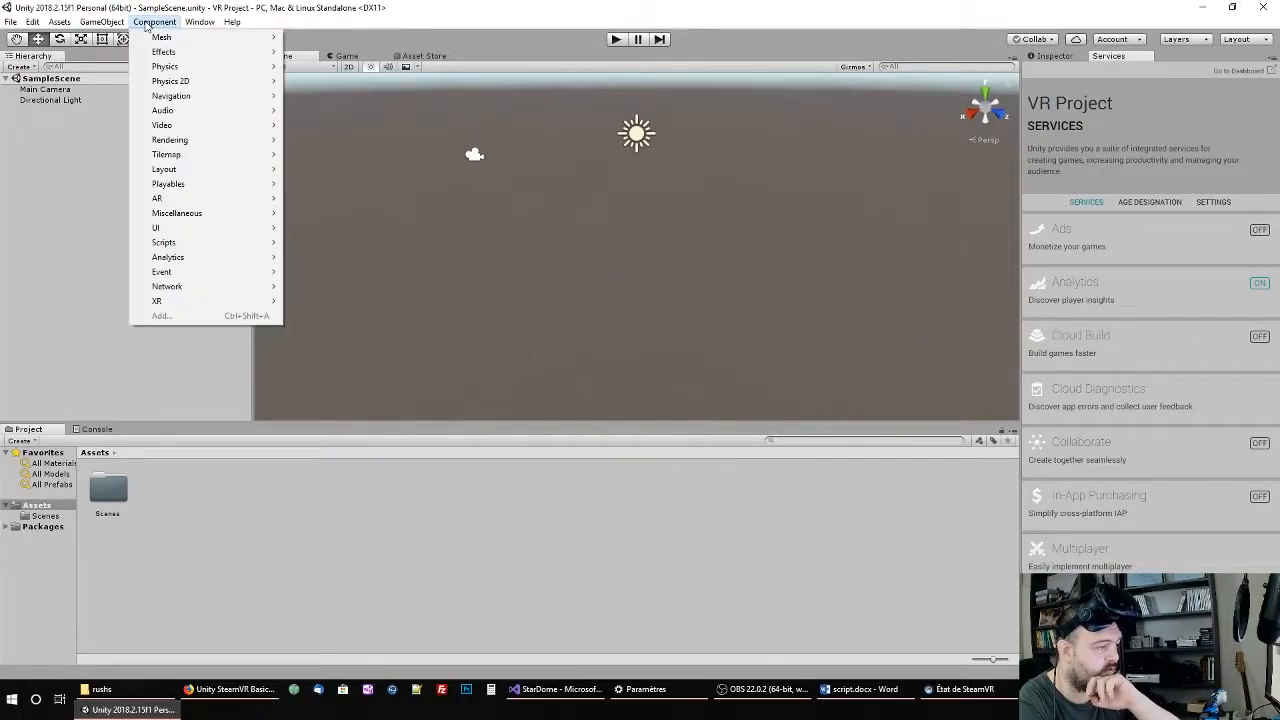
pyautogui.click(470, 36)
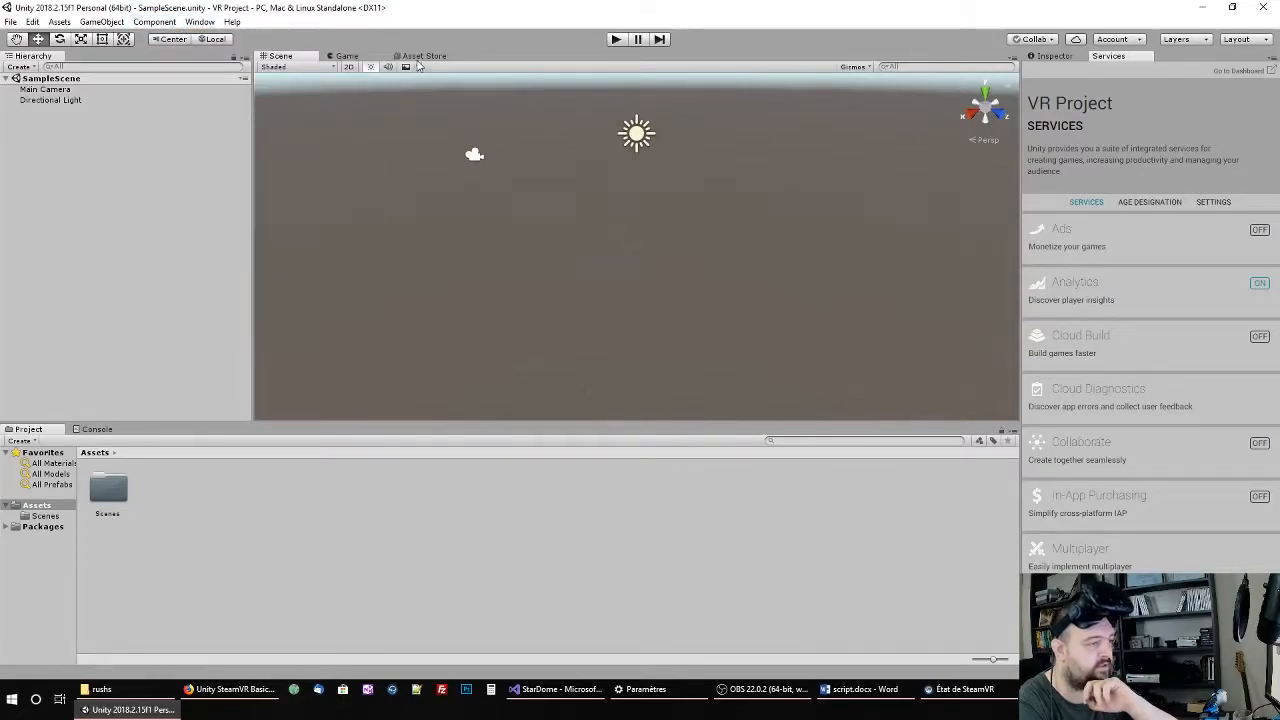
# Step: Search the Asset Store for Steam VR and import Valve's free SteamVR Plugin into the project
pyautogui.click(412, 58)
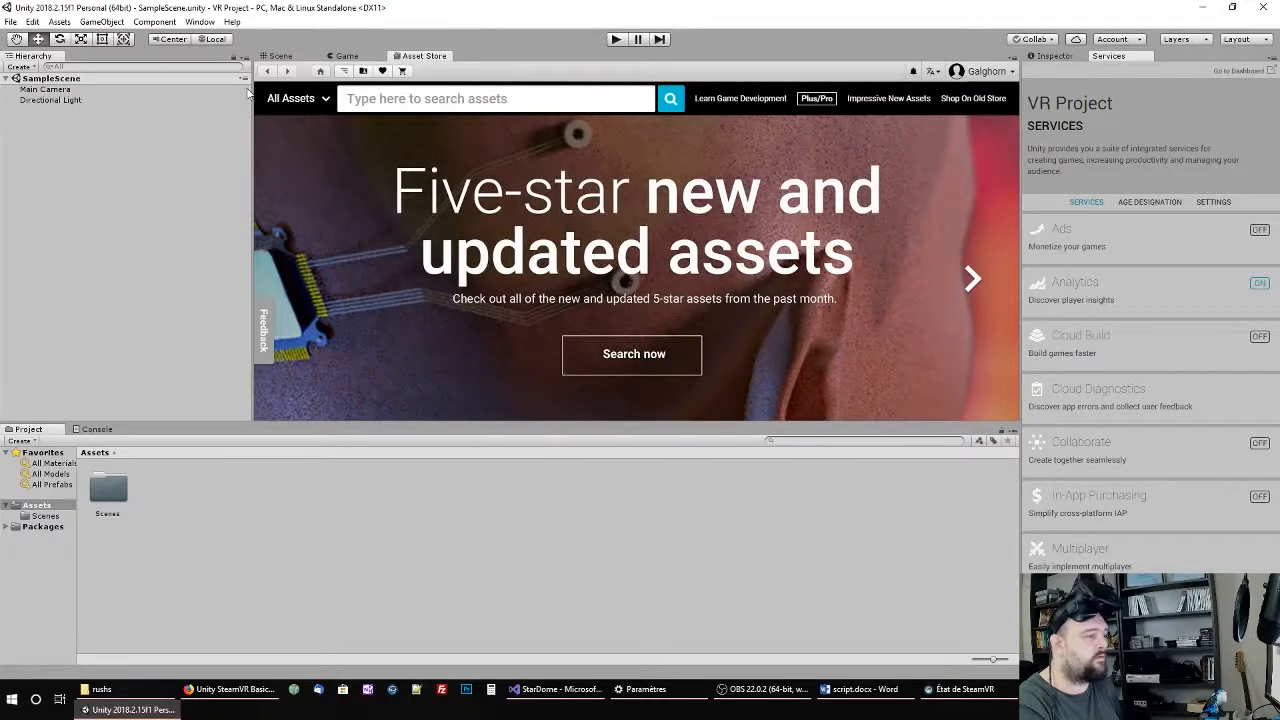
pyautogui.click(428, 100)
pyautogui.write('Steam VR')
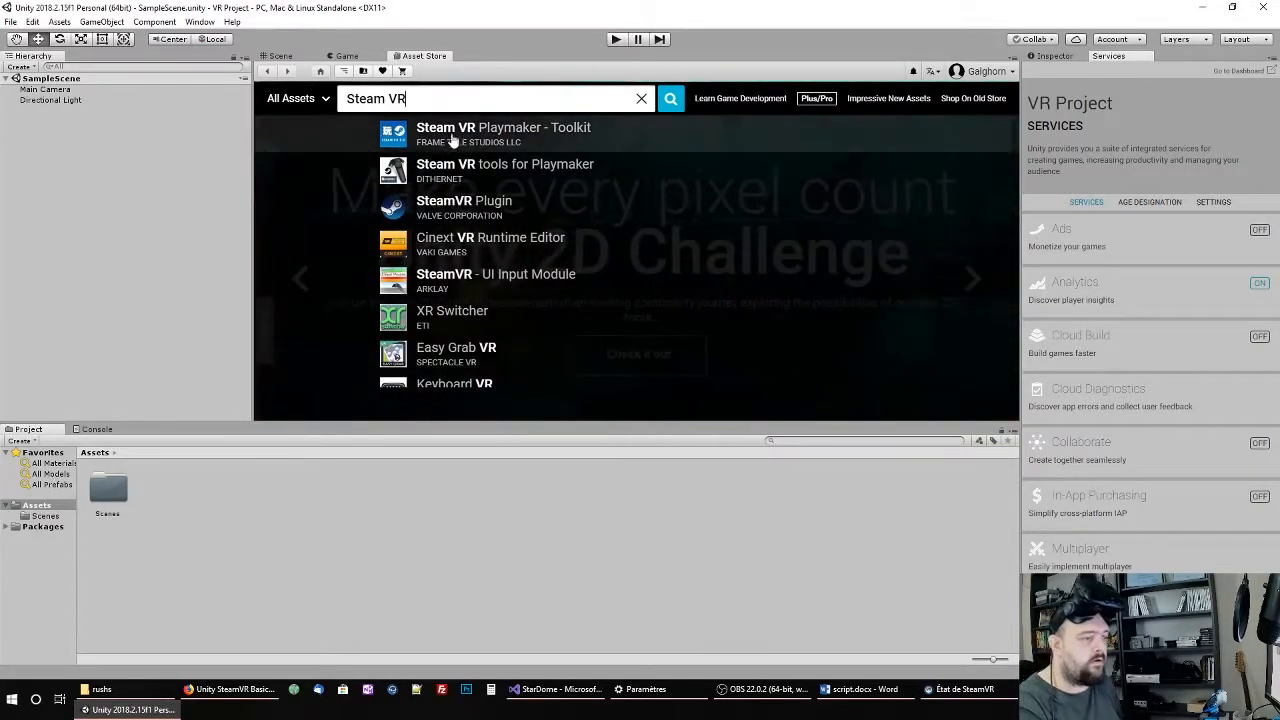
pyautogui.click(451, 212)
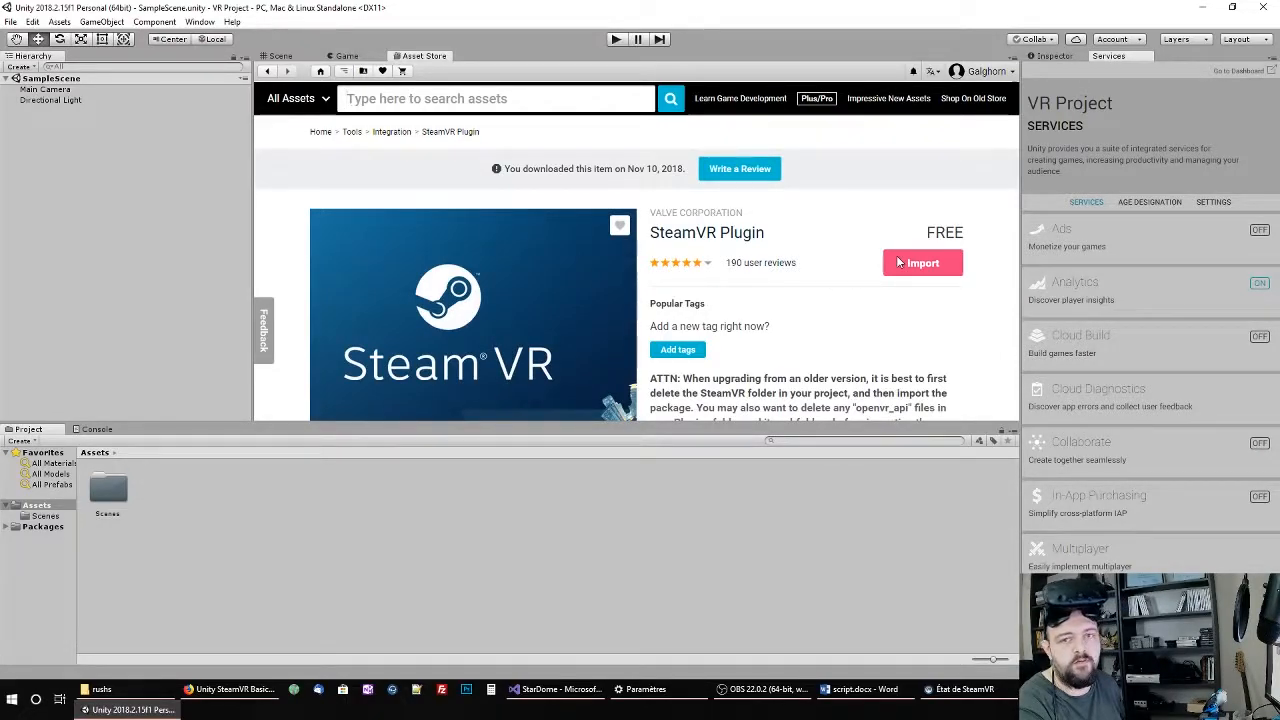
pyautogui.click(898, 262)
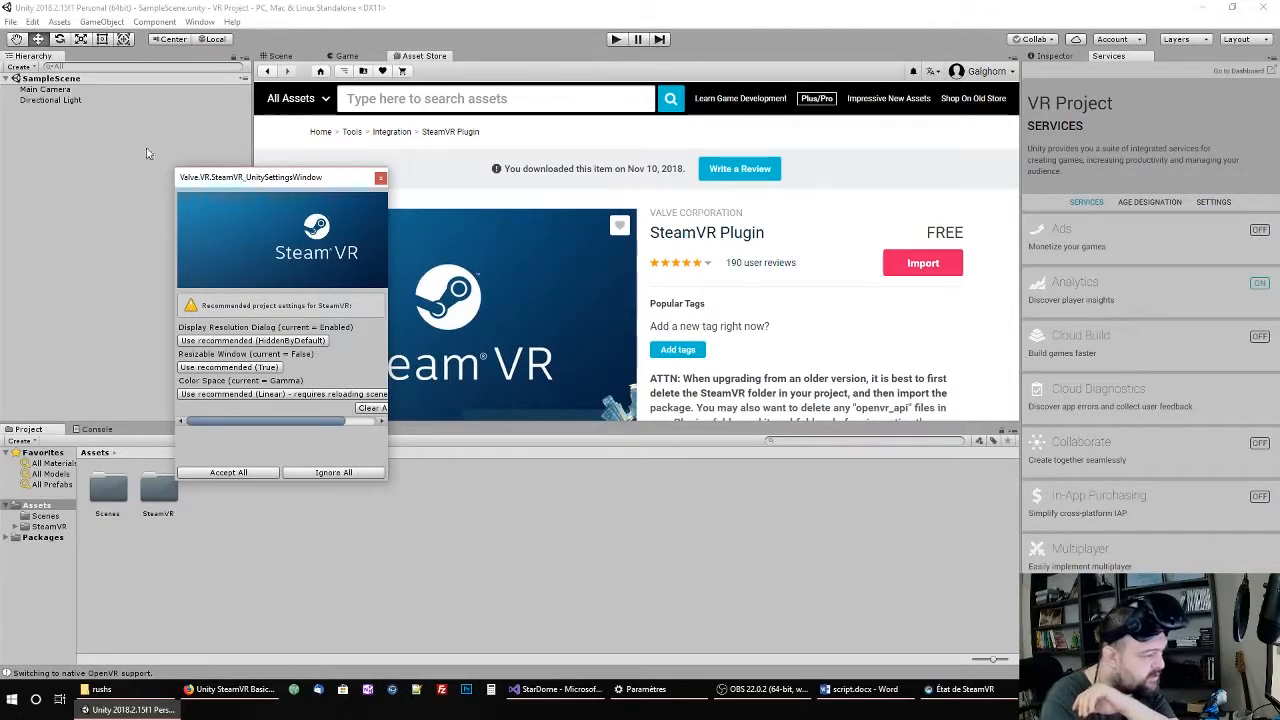
# Step: Apply SteamVR's recommended project settings: Display Resolution Dialog HiddenByDefault, Resizable Window True and Color Space Linear
pyautogui.moveTo(306, 177); pyautogui.dragTo(443, 155)
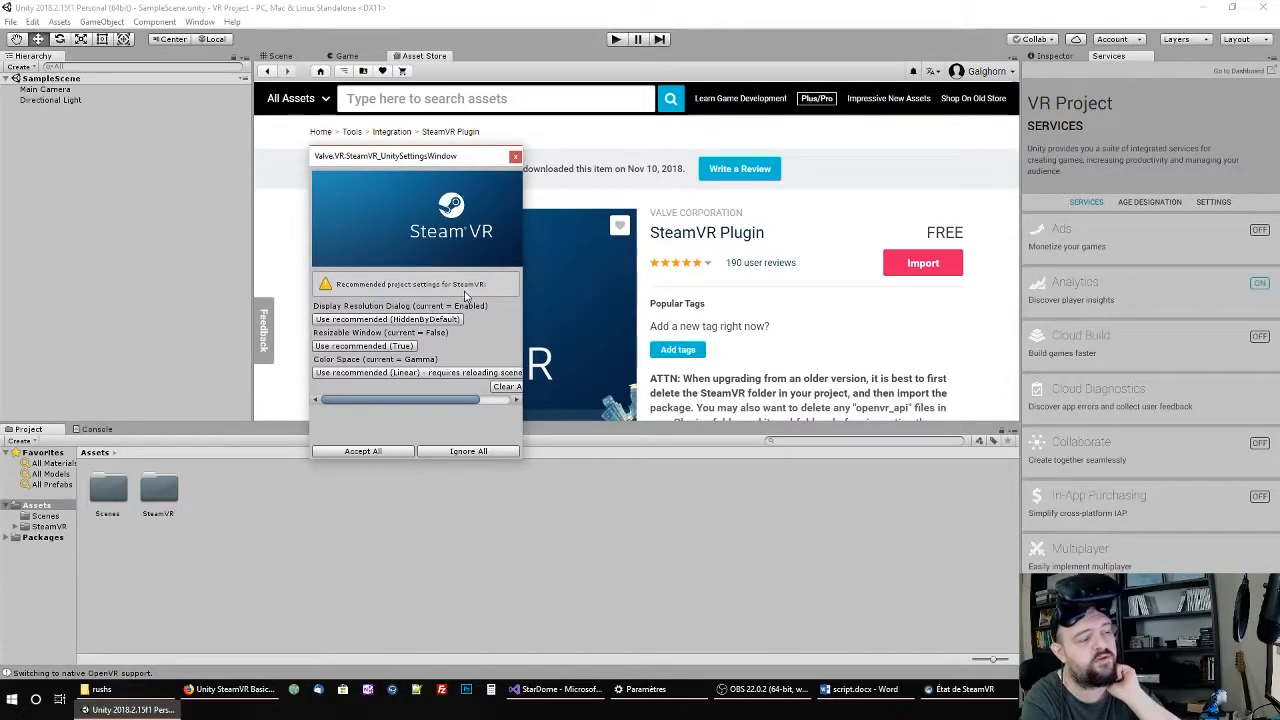
pyautogui.click(395, 320)
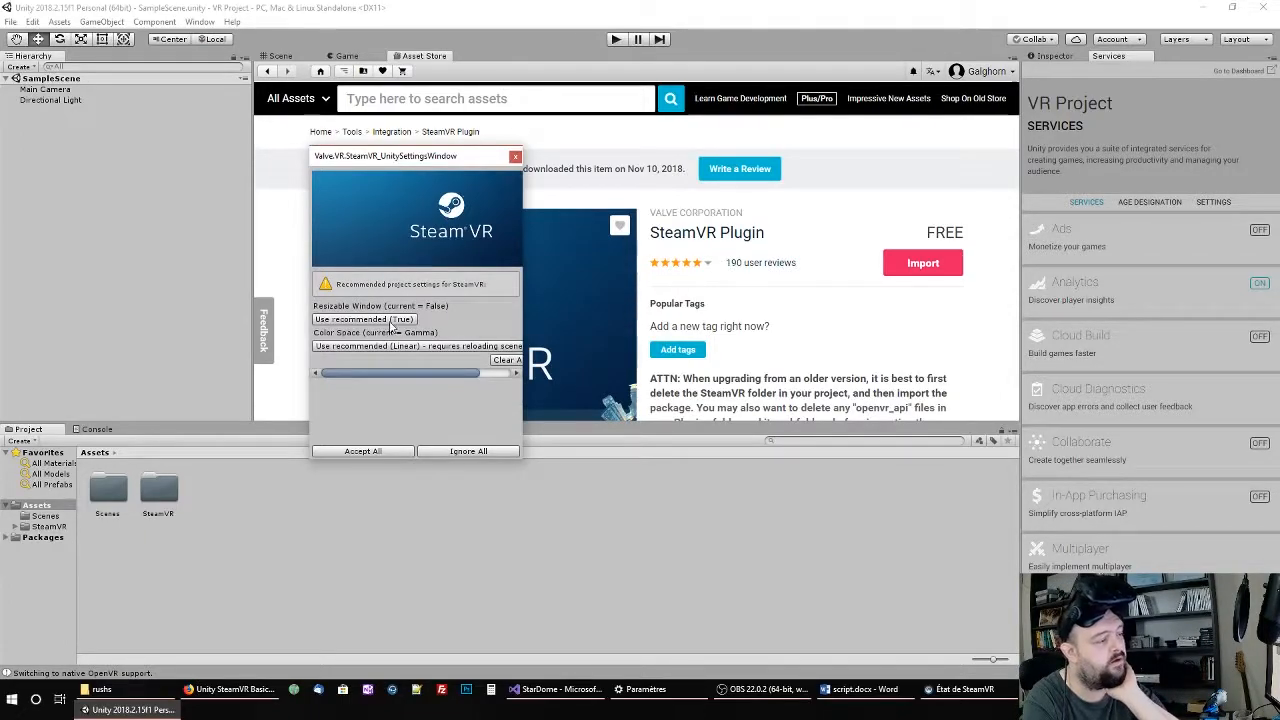
pyautogui.click(372, 322)
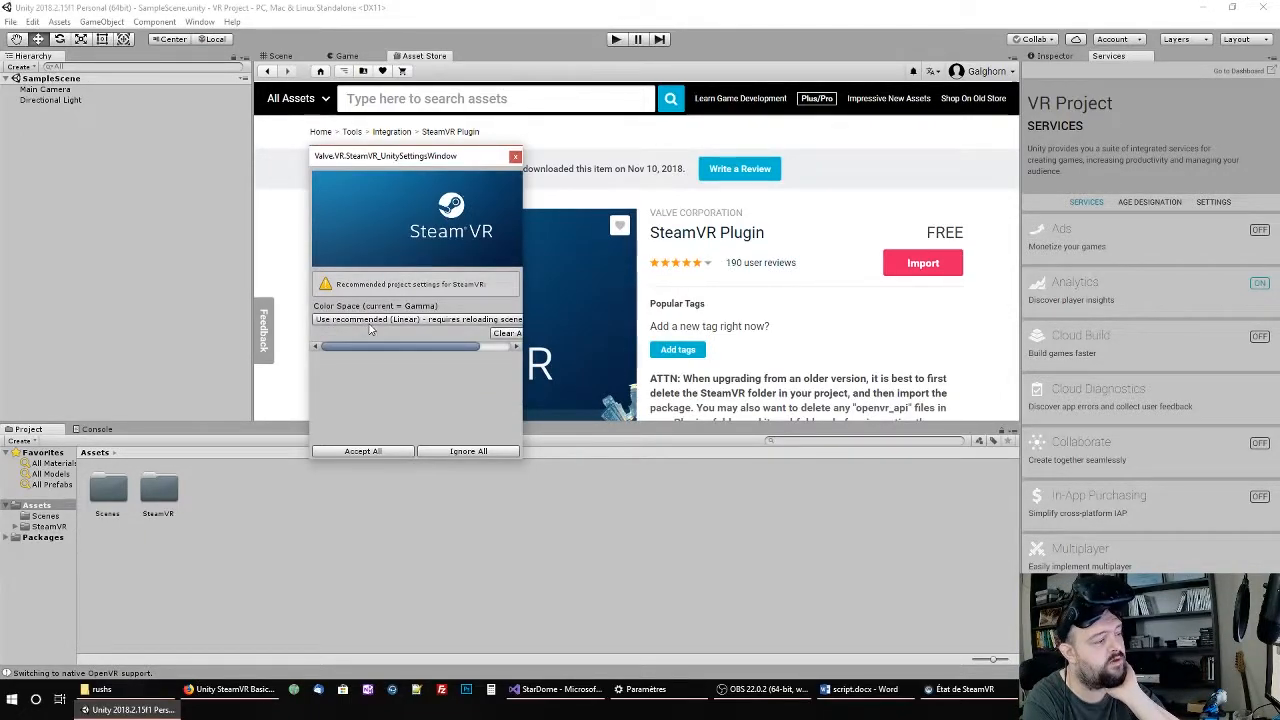
pyautogui.click(375, 318)
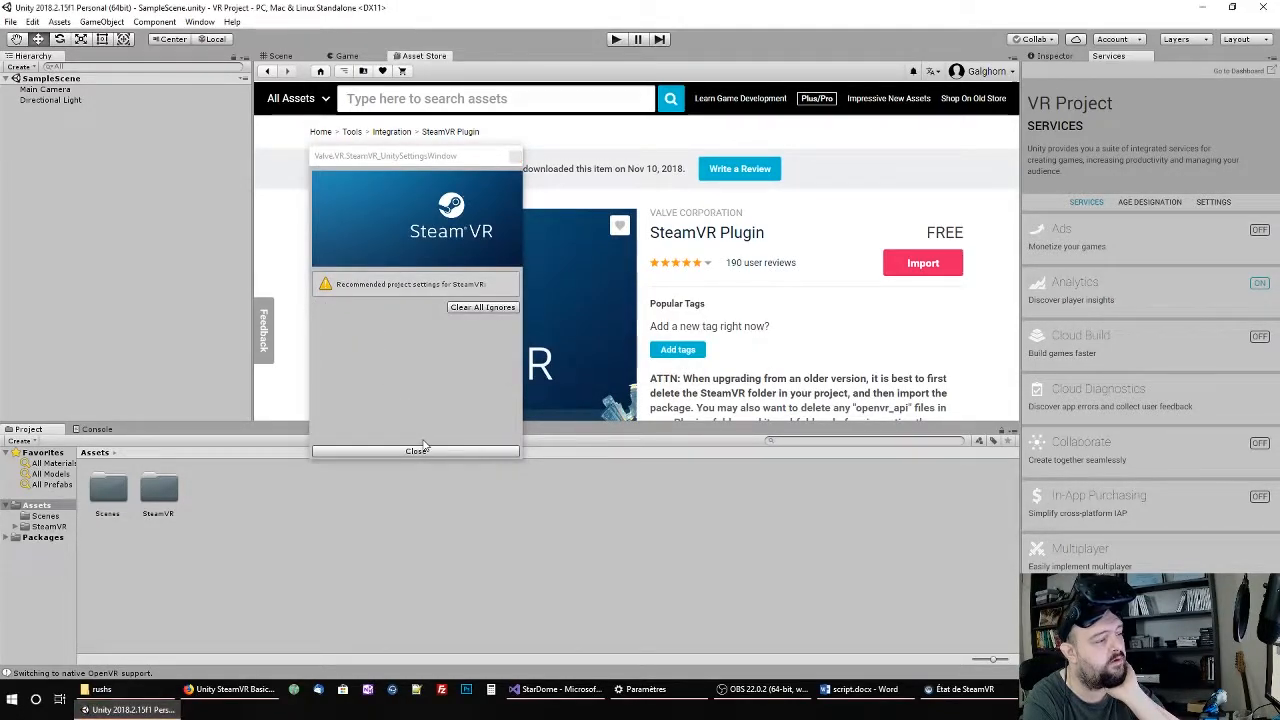
# Step: Clear all ignored SteamVR recommendations, ignore the Show Unity Splashscreen one, and close the settings window
pyautogui.click(480, 308)
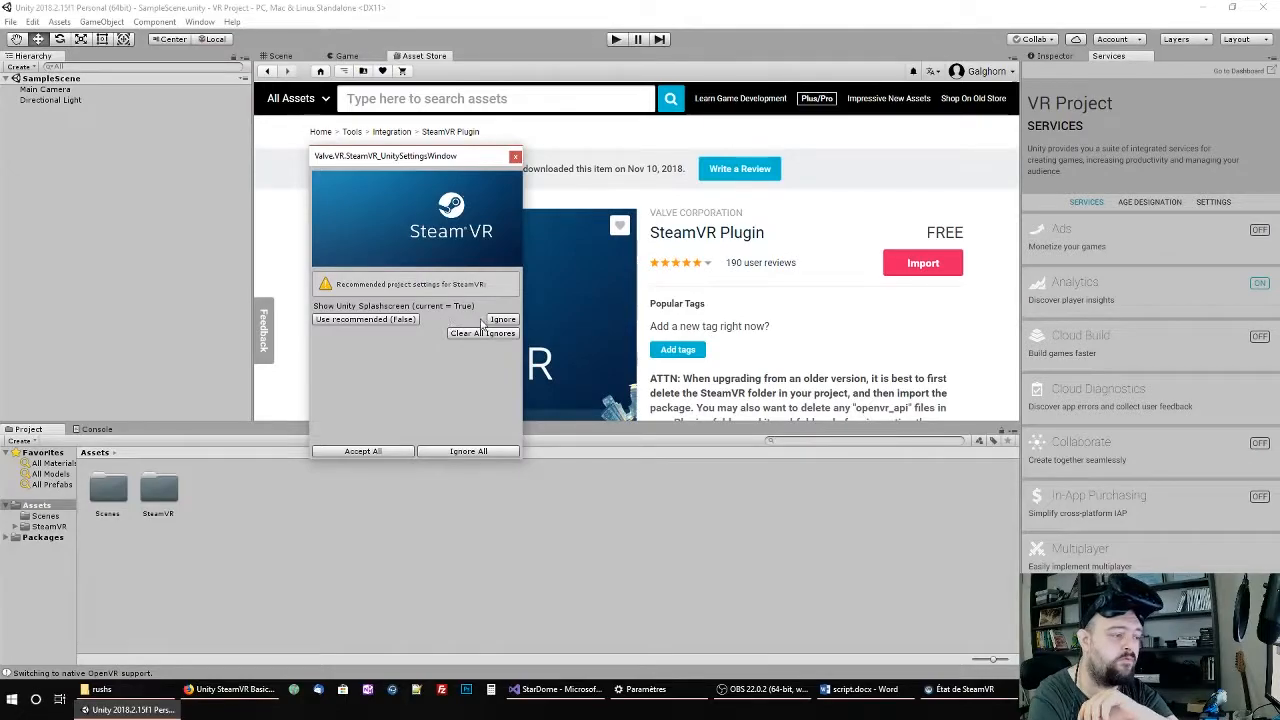
pyautogui.click(492, 321)
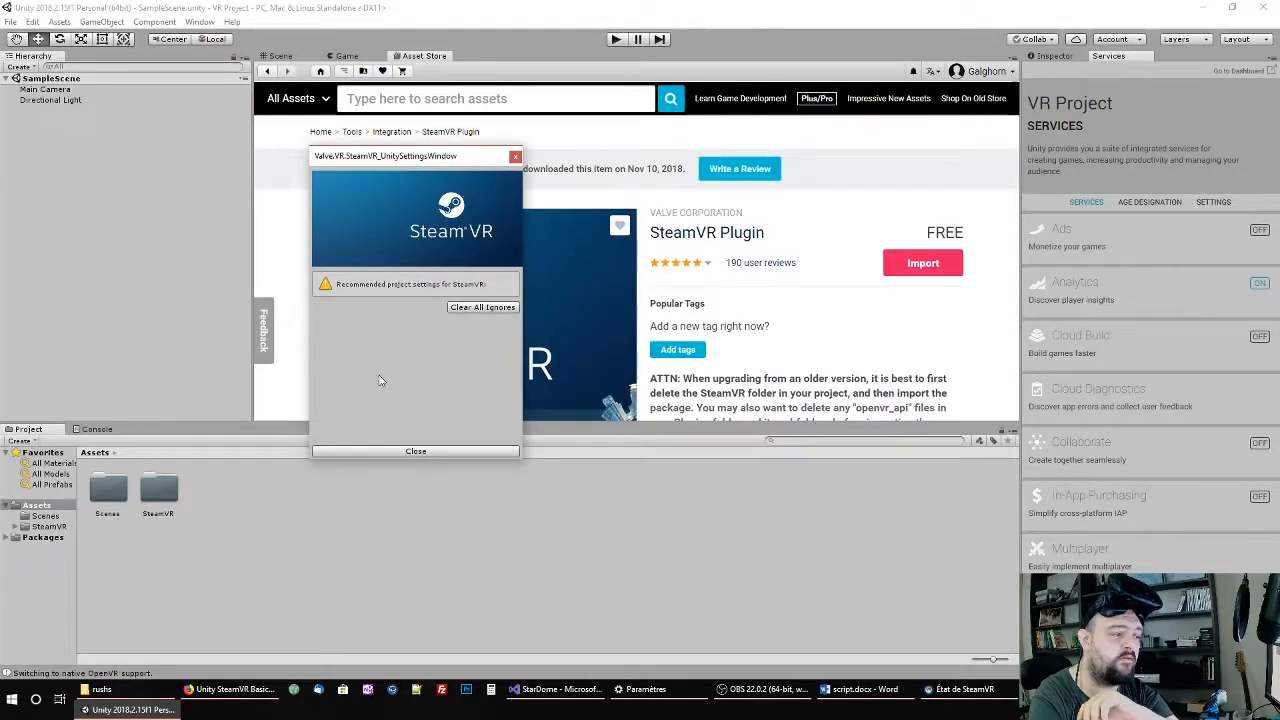
pyautogui.click(415, 452)
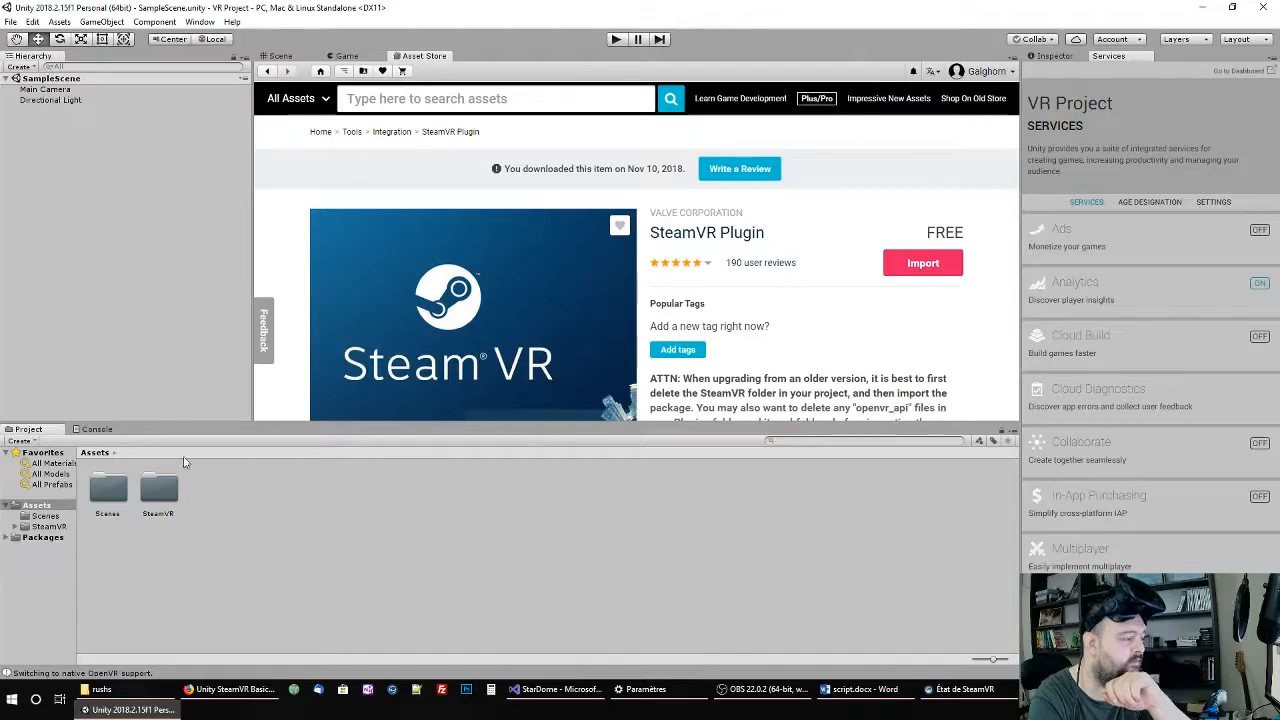
# Step: Open the imported SteamVR folder in the project assets
pyautogui.click(161, 492)
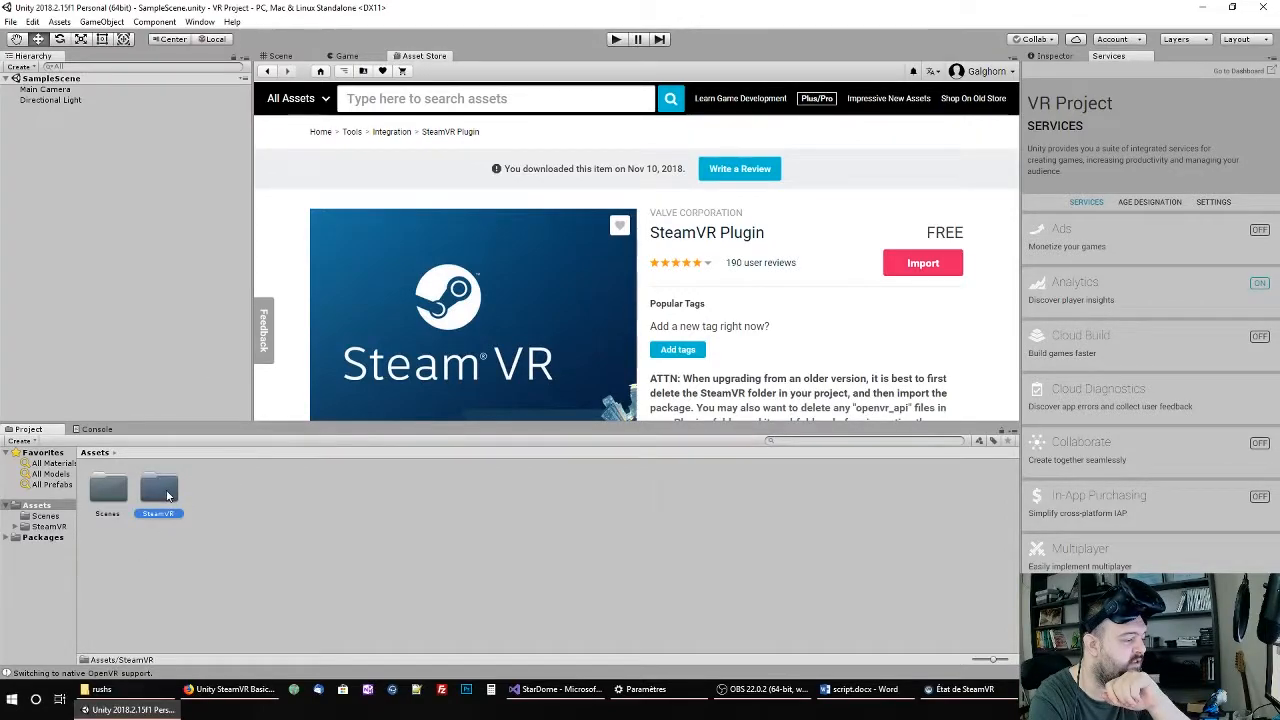
pyautogui.doubleClick(161, 492)
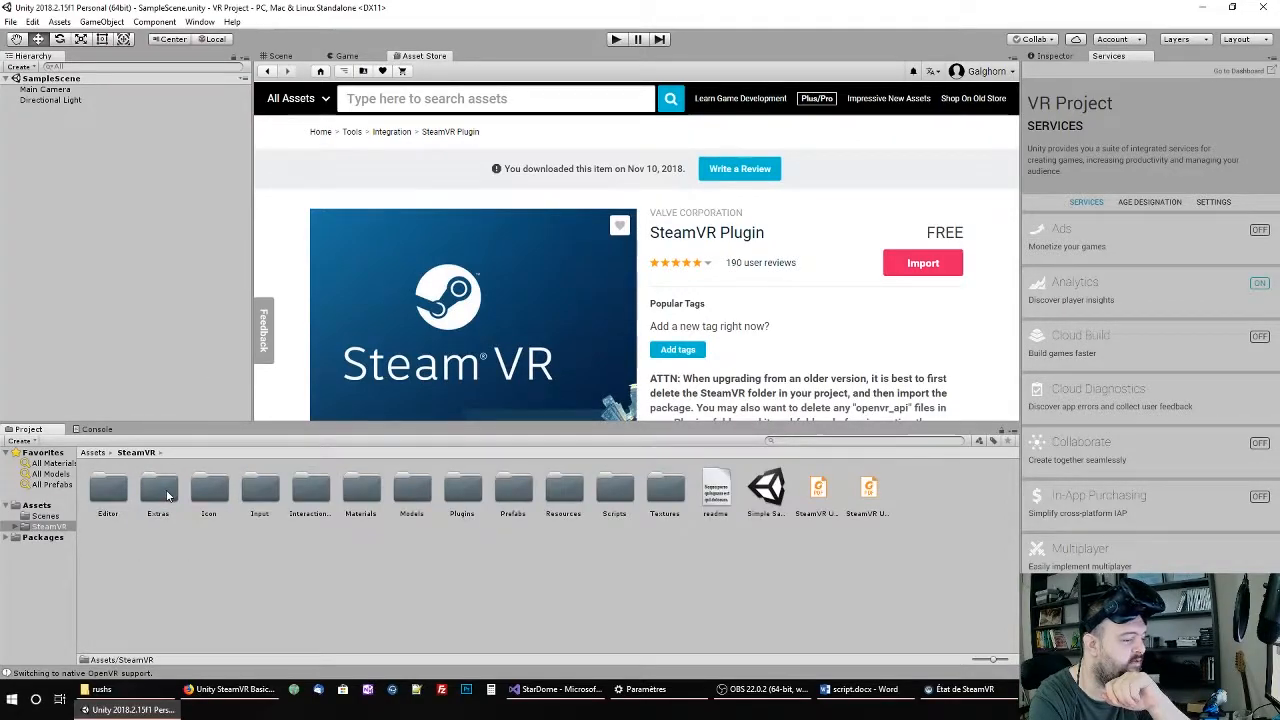
# Step: Inspect the Main Camera in the Scene view and delete it from SampleScene
pyautogui.click(48, 90)
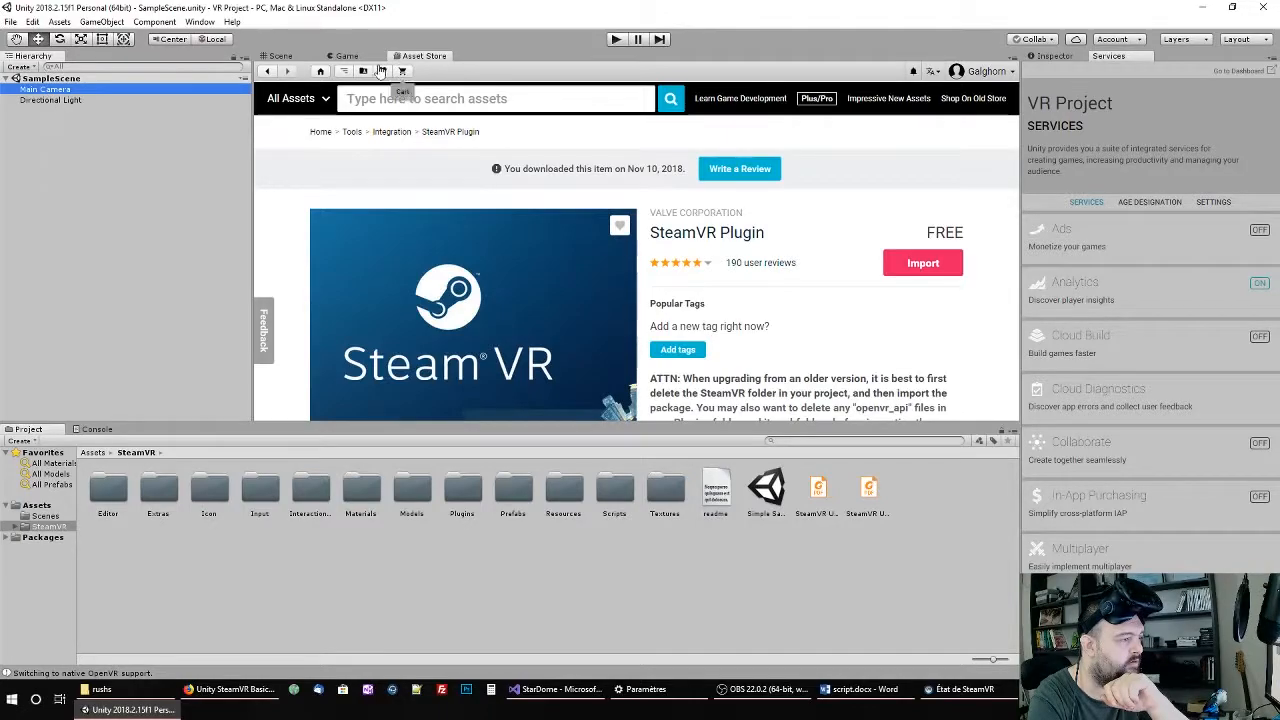
pyautogui.click(281, 56)
pyautogui.scroll(-8, 528, 186)
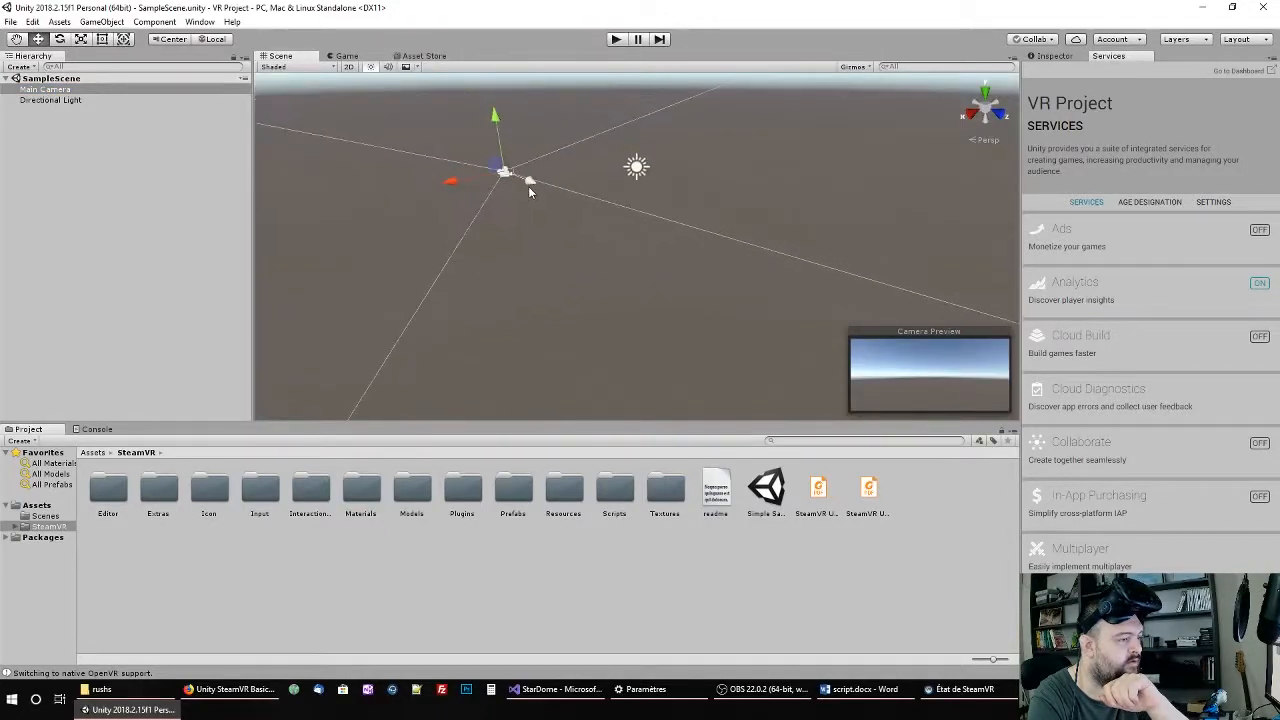
pyautogui.moveTo(497, 233); pyautogui.dragTo(689, 294, button='middle')
pyautogui.moveTo(634, 282); pyautogui.dragTo(791, 277, button='right')
pyautogui.moveTo(566, 300); pyautogui.dragTo(983, 135, button='middle')
pyautogui.moveTo(763, 197); pyautogui.dragTo(589, 310, button='middle')
pyautogui.moveTo(503, 306); pyautogui.dragTo(565, 304, button='right')
pyautogui.moveTo(624, 271); pyautogui.dragTo(690, 249, button='middle')
pyautogui.moveTo(589, 285); pyautogui.dragTo(670, 263, button='middle')
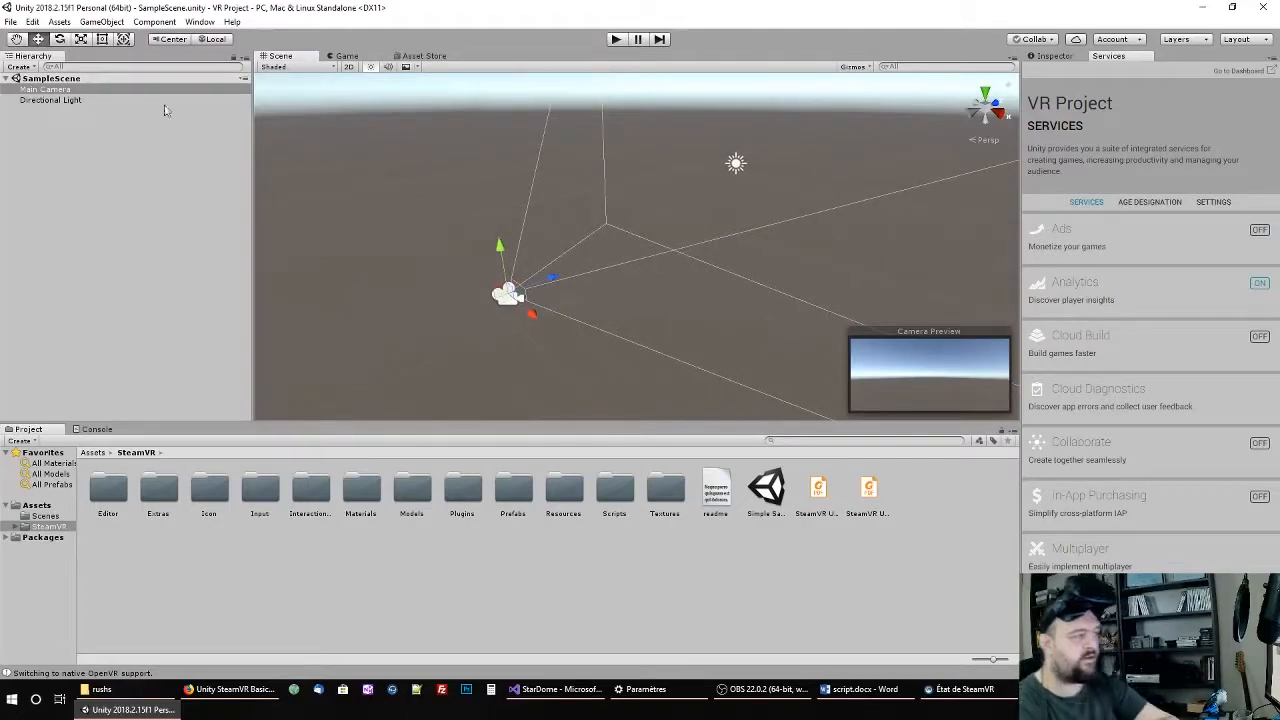
pyautogui.click(72, 90)
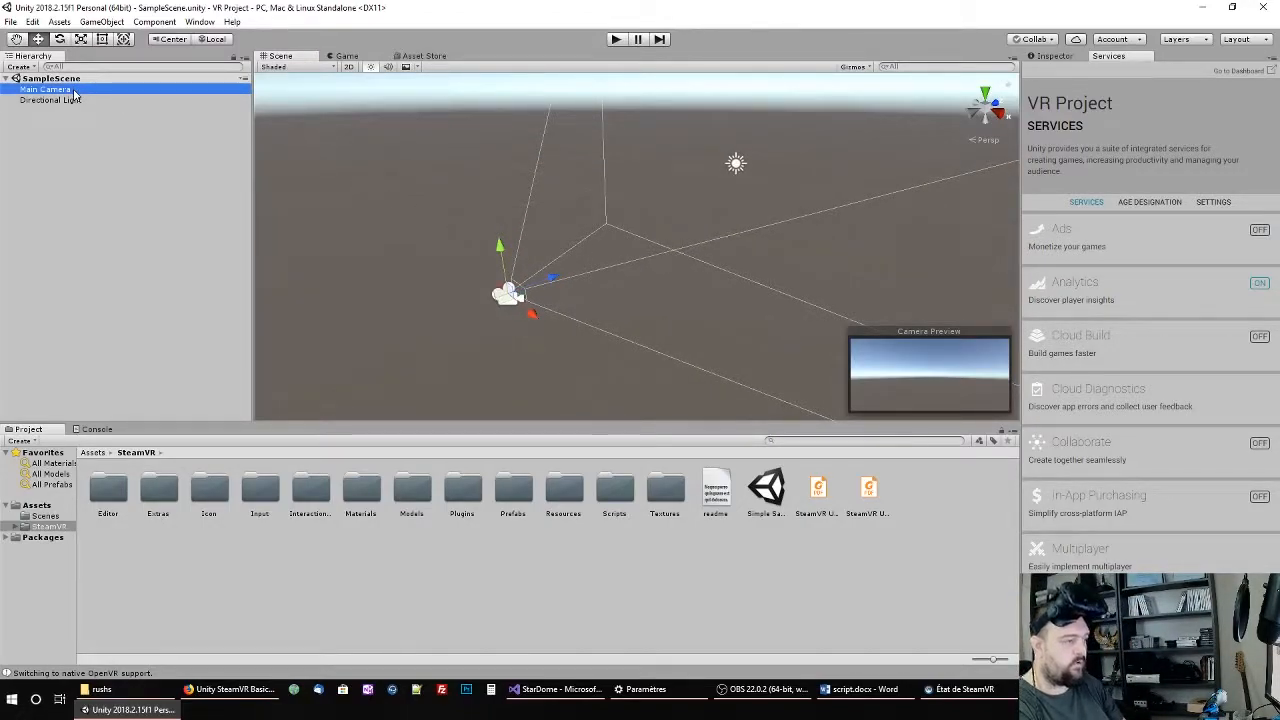
pyautogui.press('Delete')
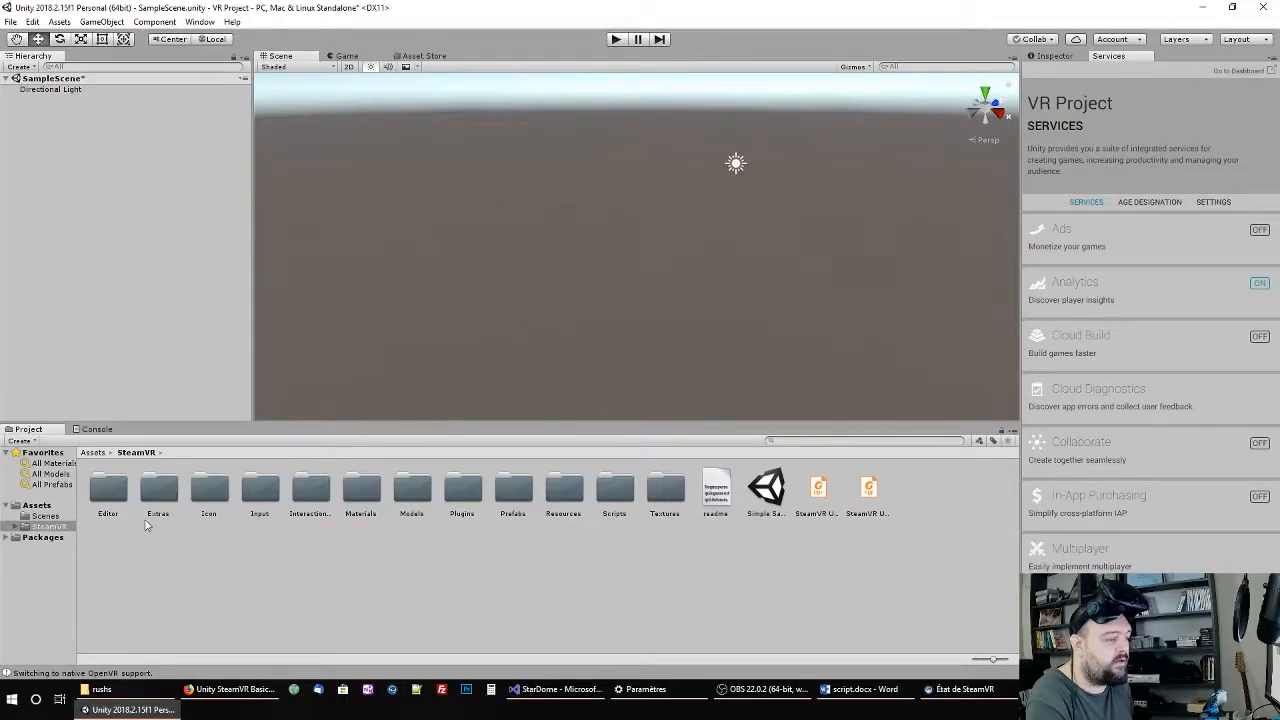
# Step: Place the [CameraRig] prefab from the SteamVR Prefabs folder in the scene
pyautogui.click(462, 490)
pyautogui.click(513, 490)
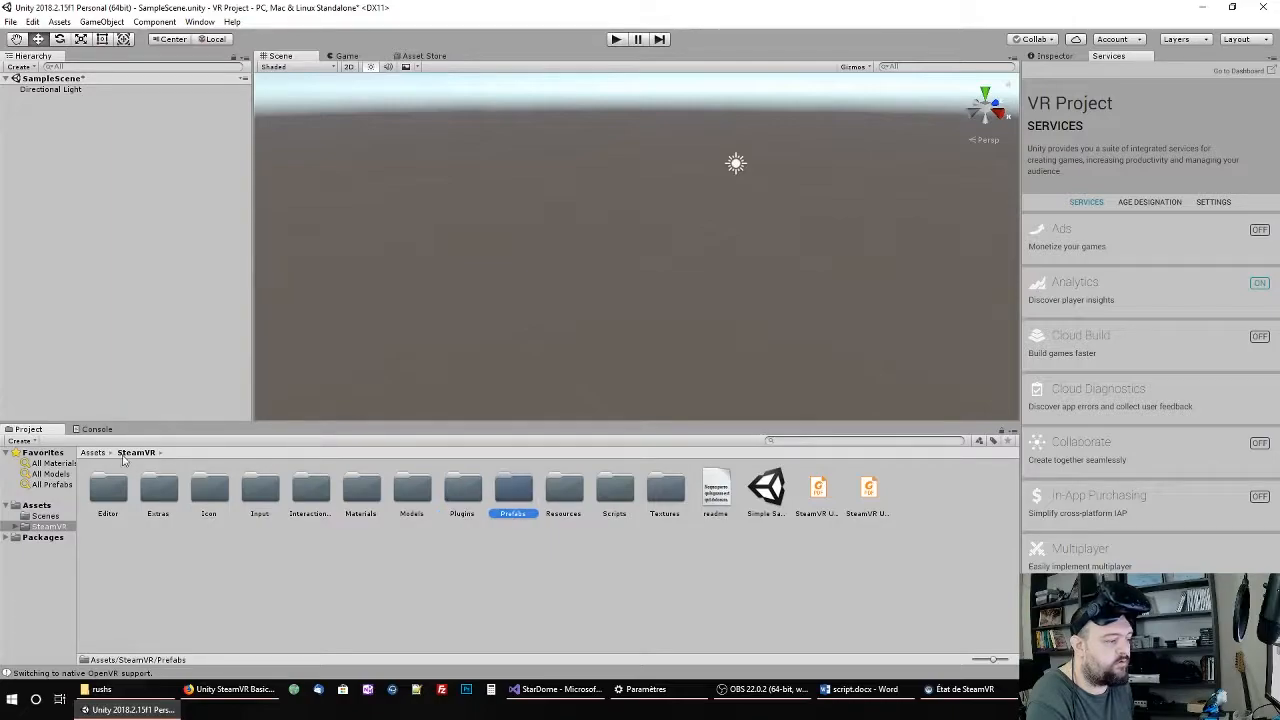
pyautogui.click(94, 453)
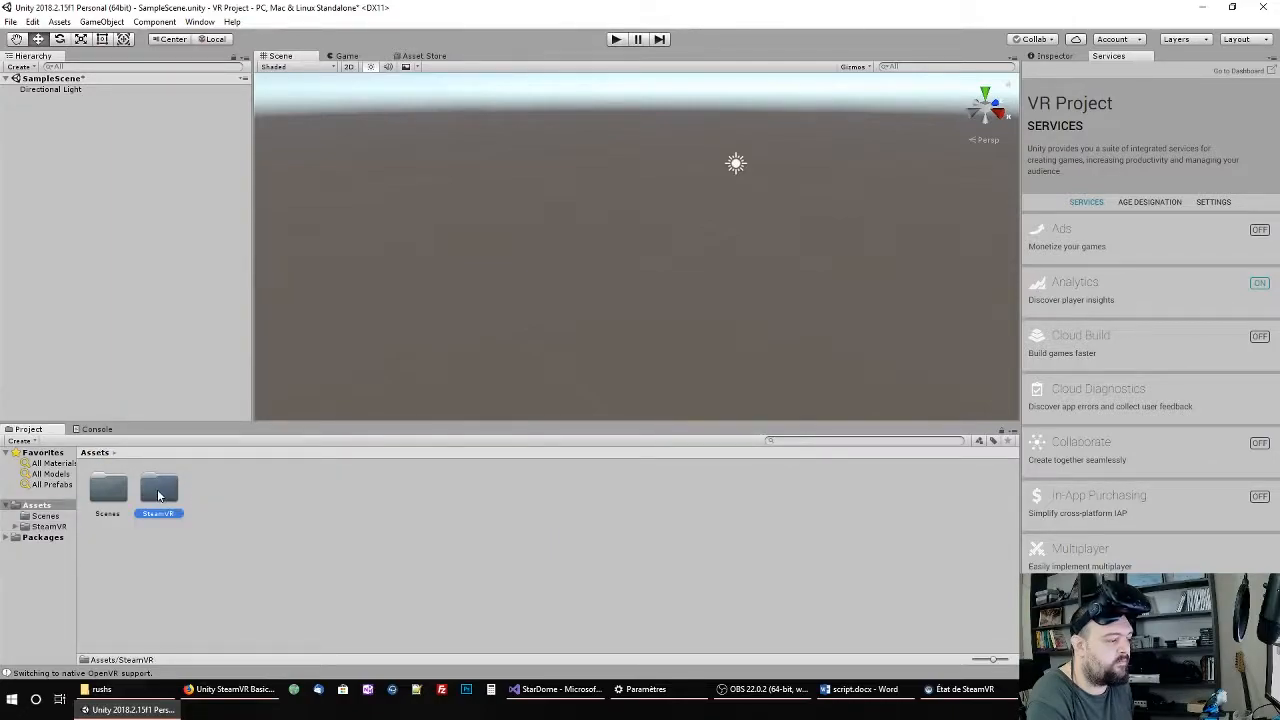
pyautogui.doubleClick(158, 490)
pyautogui.doubleClick(508, 495)
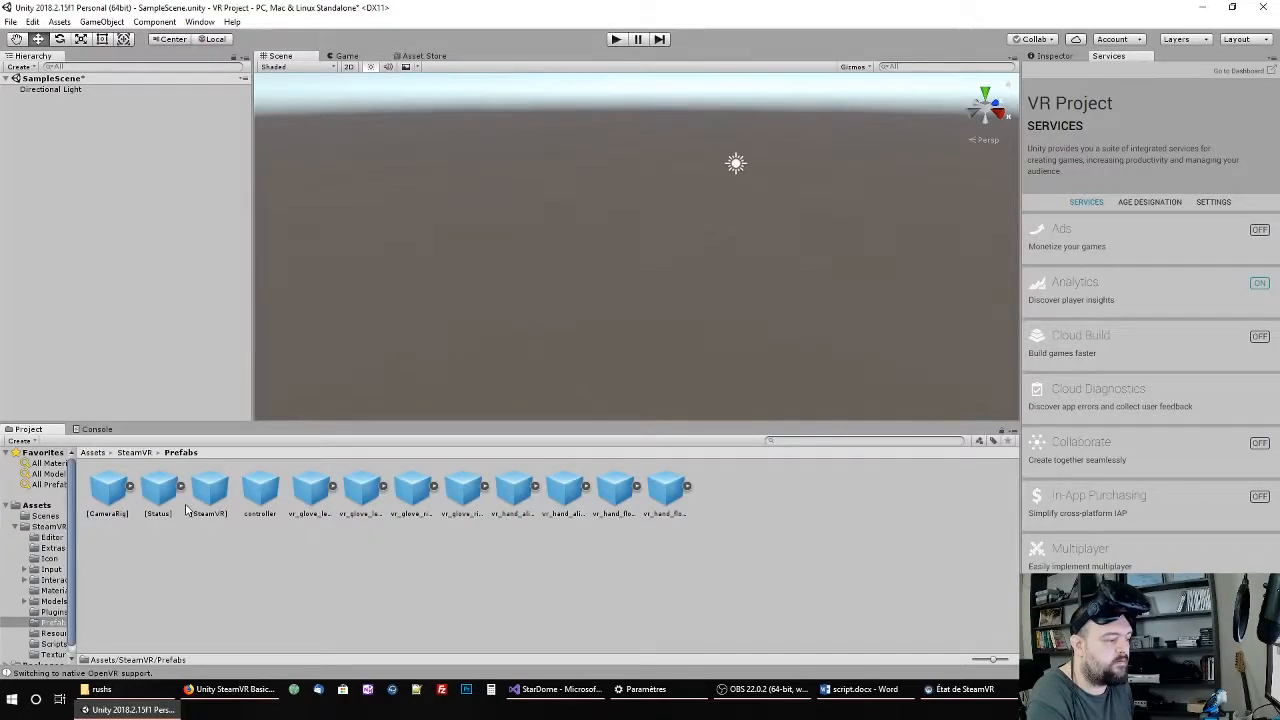
pyautogui.click(118, 486)
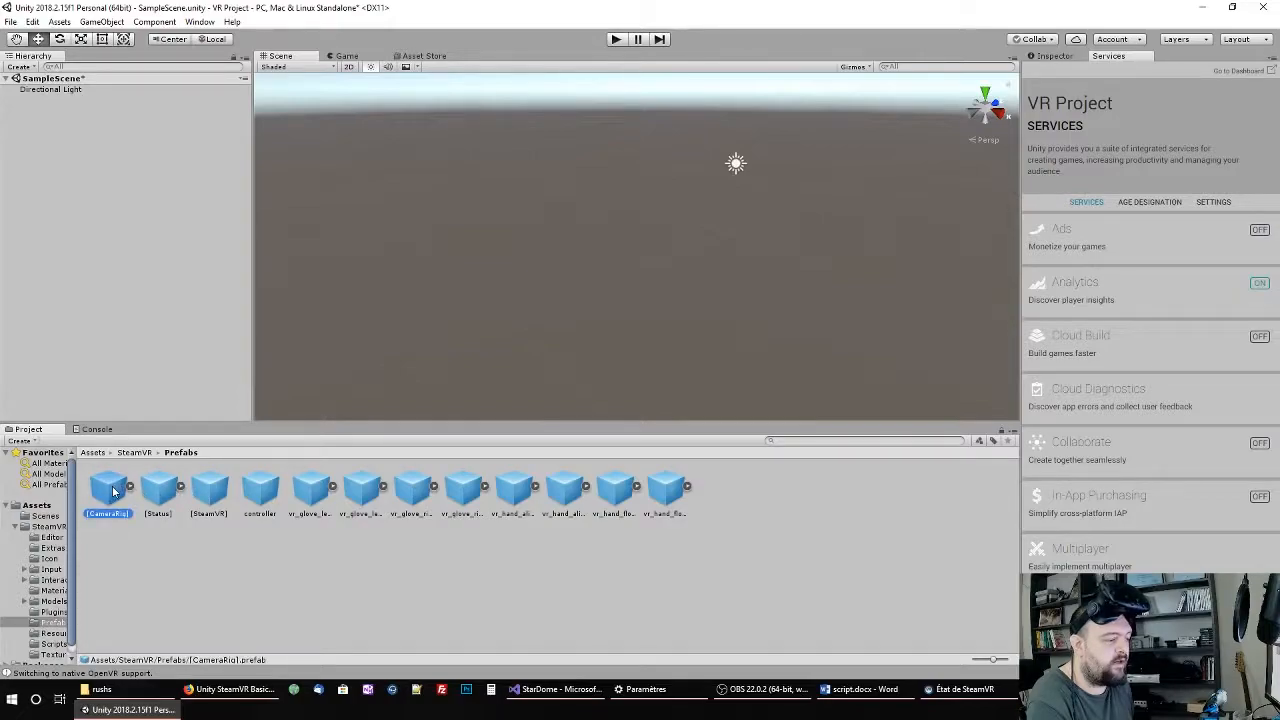
pyautogui.moveTo(114, 490); pyautogui.dragTo(500, 178)
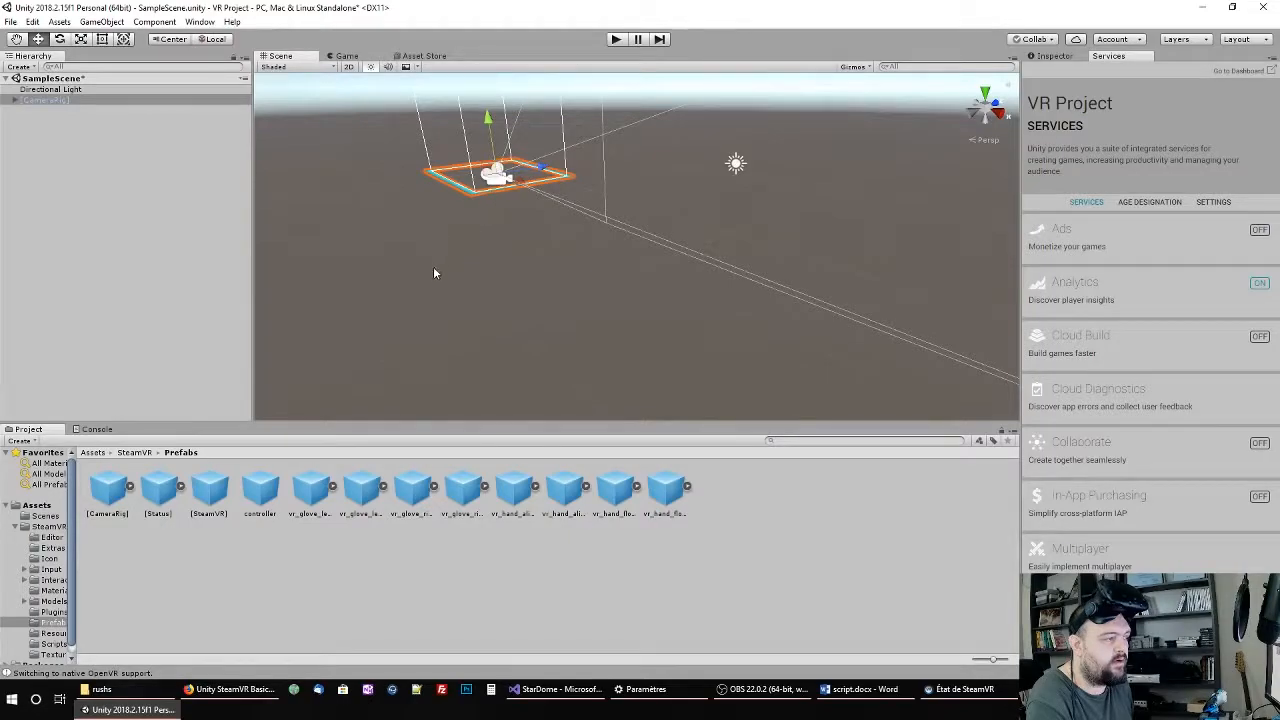
# Step: Examine the camera rig's play area in the scene and expand its left and right controller objects in the hierarchy
pyautogui.moveTo(468, 300); pyautogui.dragTo(529, 335, button='middle')
pyautogui.moveTo(529, 335); pyautogui.dragTo(636, 366, button='right')
pyautogui.moveTo(518, 318); pyautogui.dragTo(750, 362, button='middle')
pyautogui.moveTo(639, 292); pyautogui.dragTo(764, 338, button='right')
pyautogui.moveTo(764, 338); pyautogui.dragTo(632, 447, button='middle')
pyautogui.moveTo(705, 316); pyautogui.dragTo(488, 284, button='right')
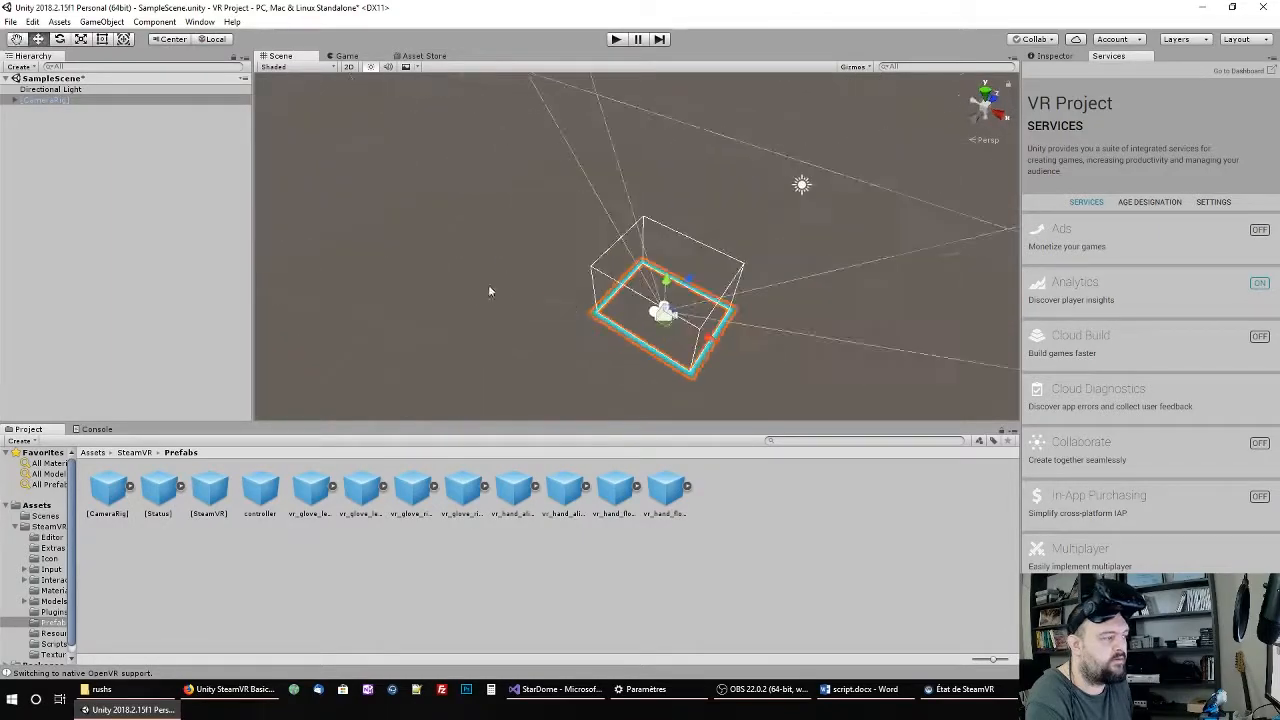
pyautogui.click(16, 102)
pyautogui.click(24, 110)
pyautogui.click(24, 132)
pyautogui.moveTo(510, 260); pyautogui.dragTo(563, 295, button='right')
# Step: Run the scene, agree to open the SteamVR Input window, and use the example actions.json file
pyautogui.click(616, 39)
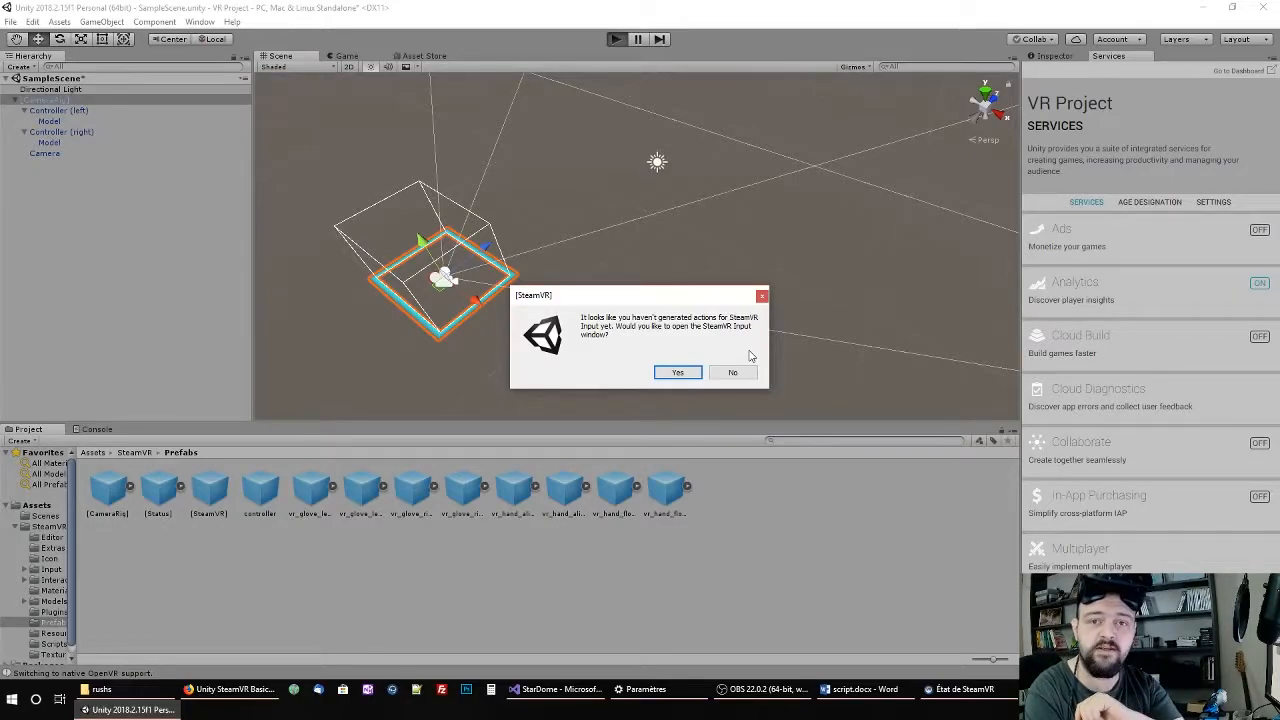
pyautogui.click(668, 373)
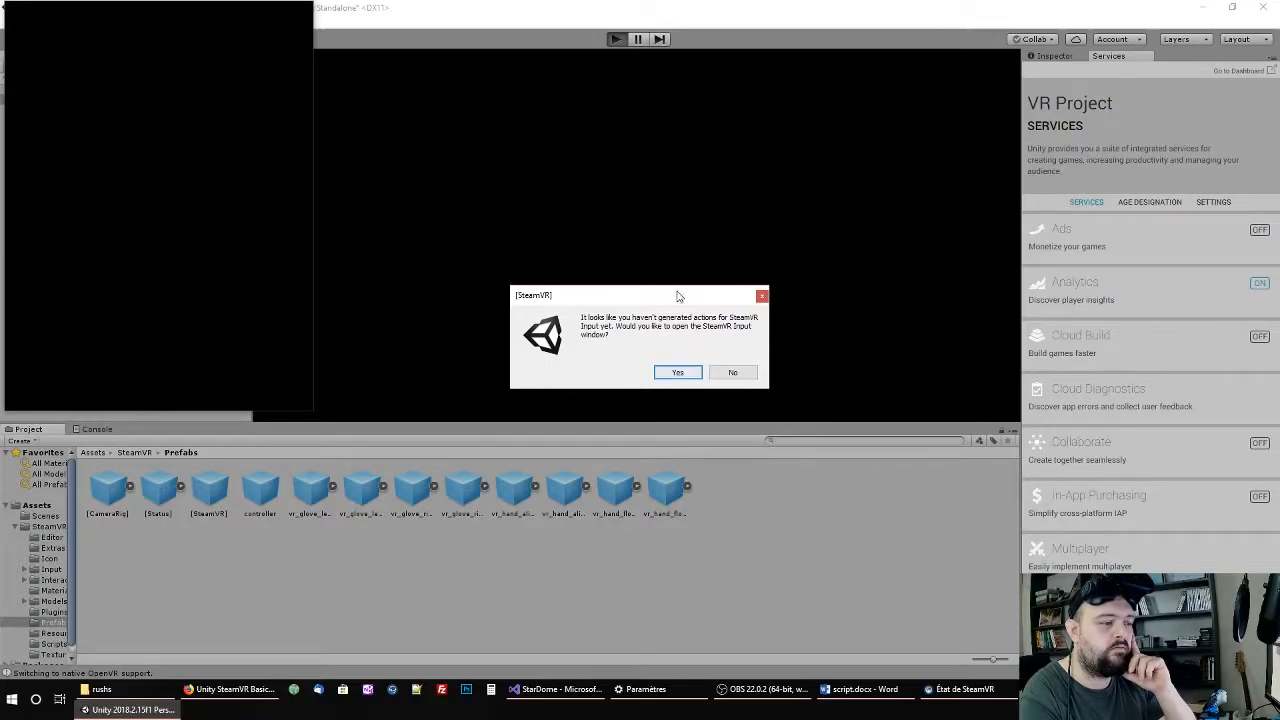
pyautogui.moveTo(688, 294); pyautogui.dragTo(728, 248)
pyautogui.click(719, 327)
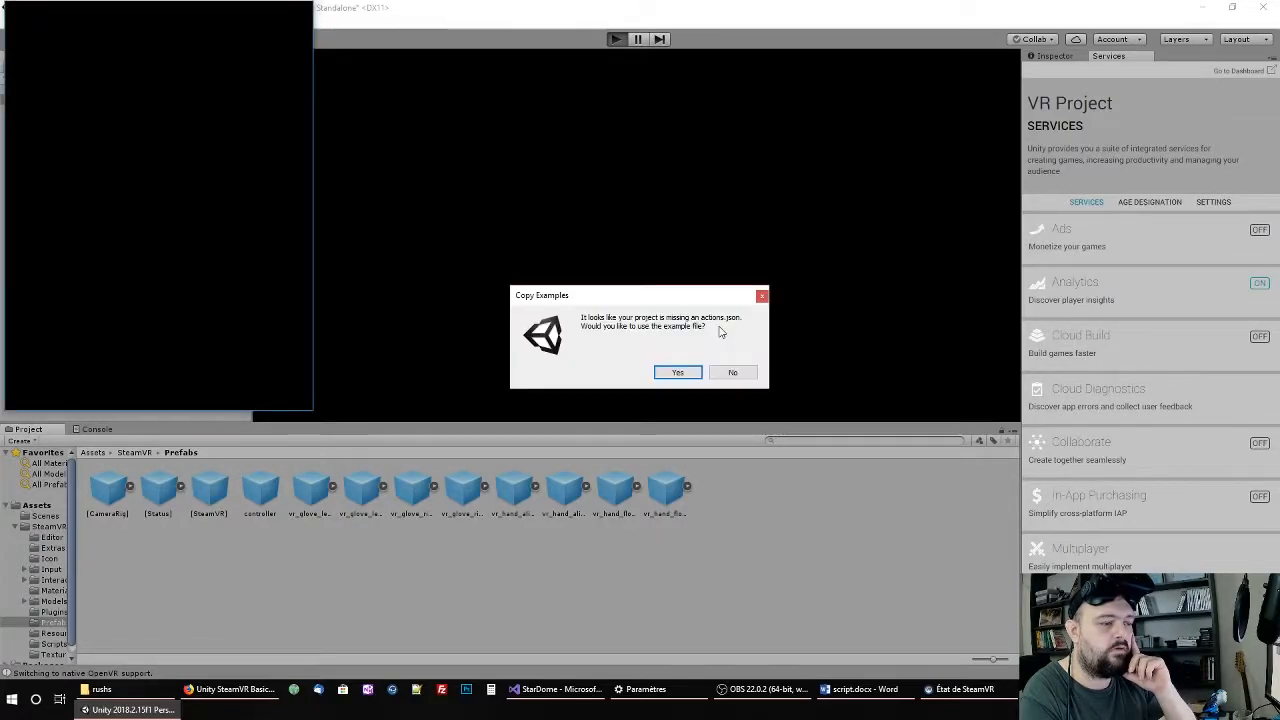
pyautogui.click(672, 373)
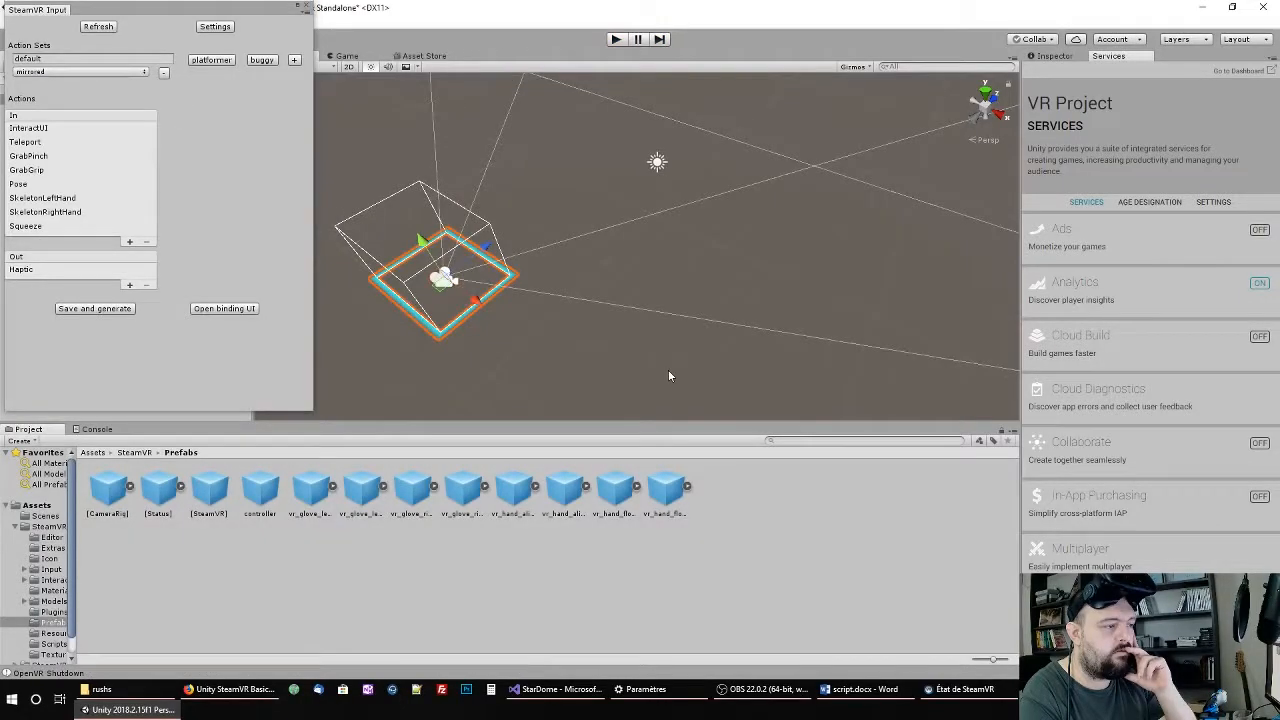
# Step: Review the default action set's actions in SteamVR Input, including Teleport, GrabPinch, Pose and SkeletonRightHand
pyautogui.moveTo(216, 14); pyautogui.dragTo(555, 64)
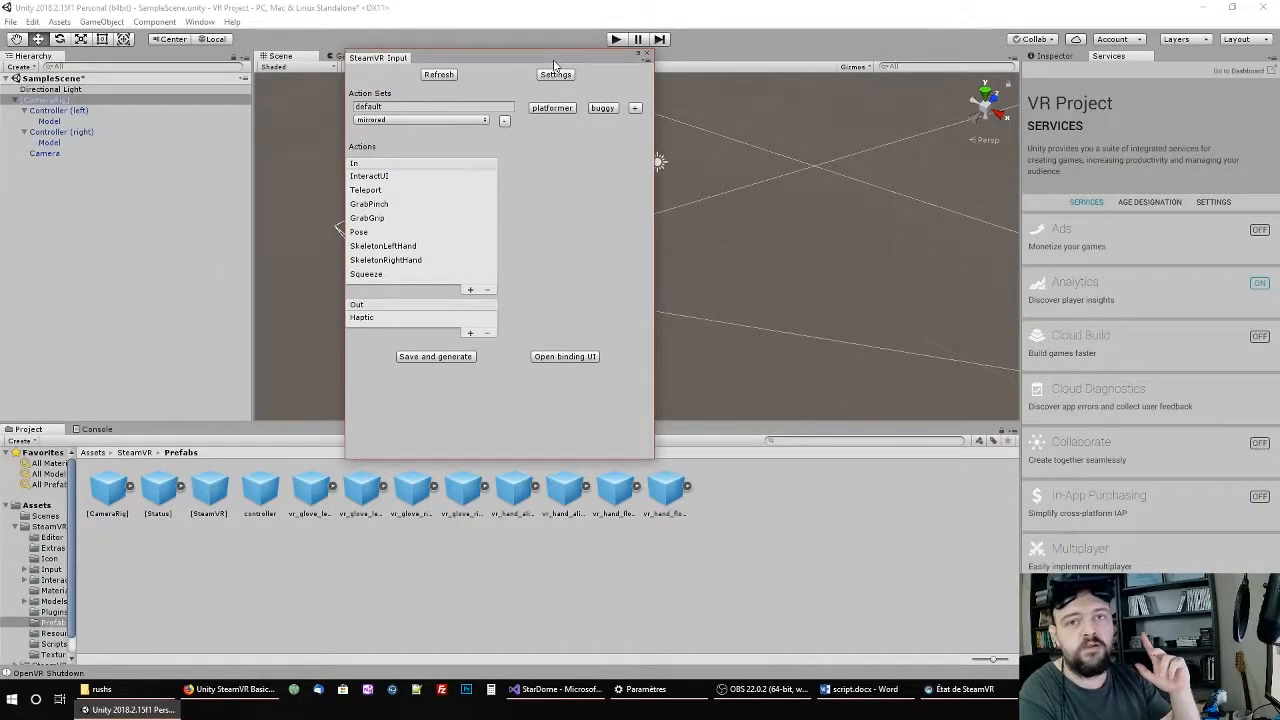
pyautogui.moveTo(555, 64); pyautogui.dragTo(679, 108)
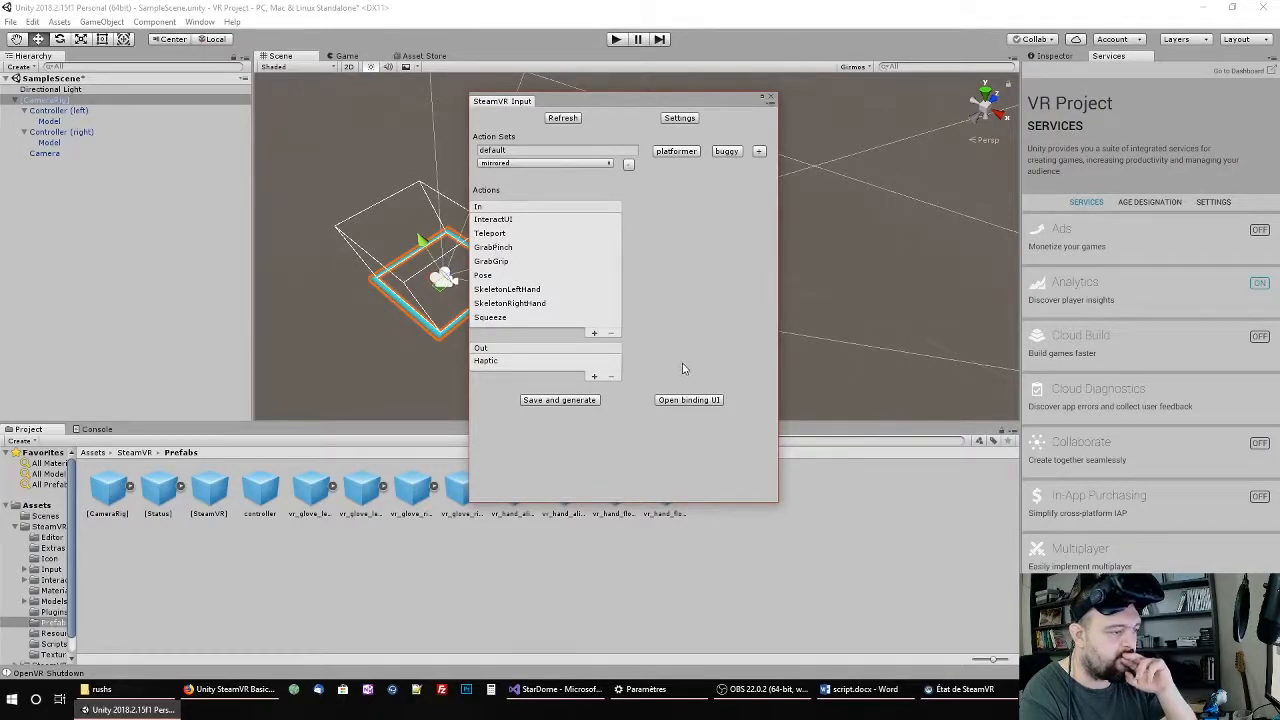
pyautogui.click(514, 235)
pyautogui.click(510, 248)
pyautogui.click(509, 276)
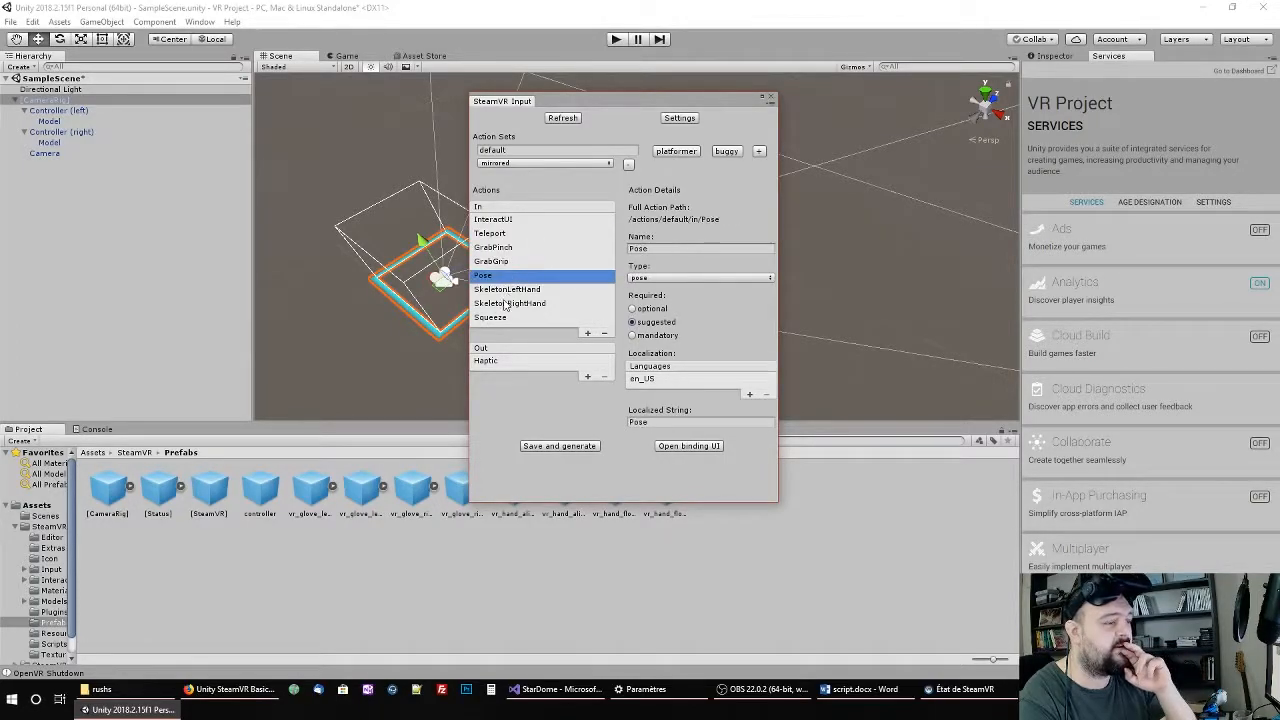
pyautogui.click(507, 303)
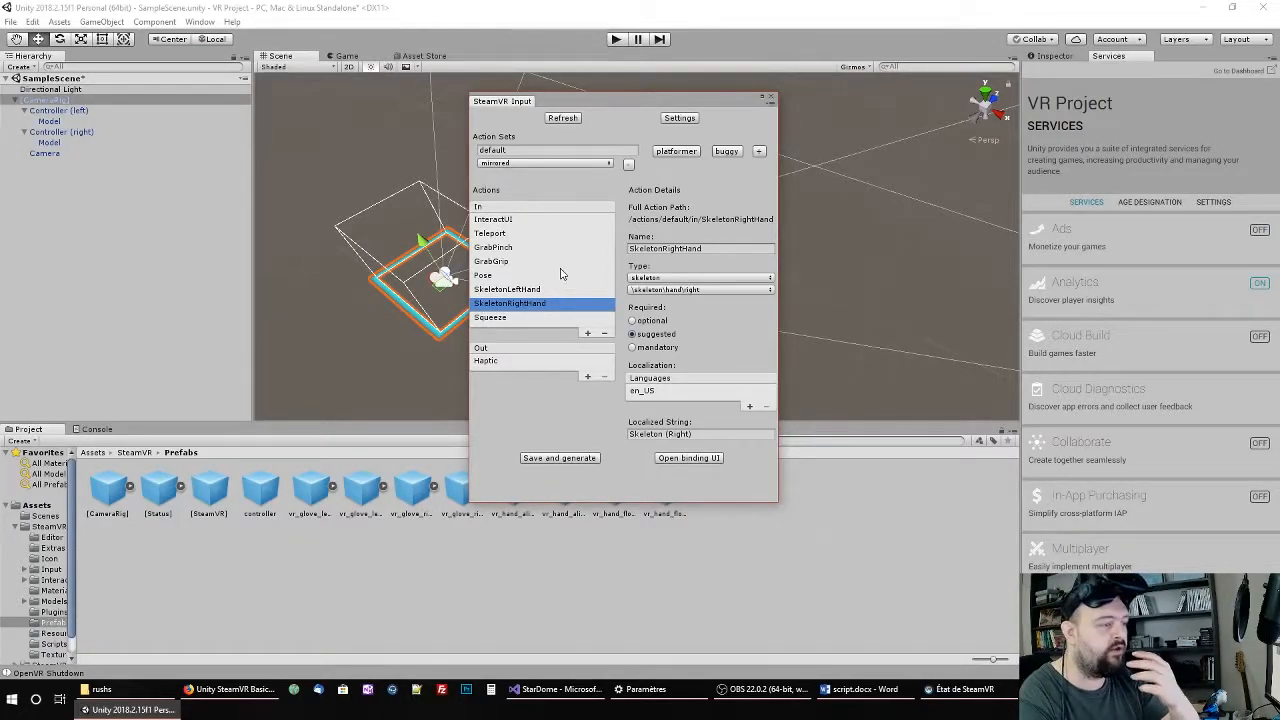
pyautogui.click(531, 247)
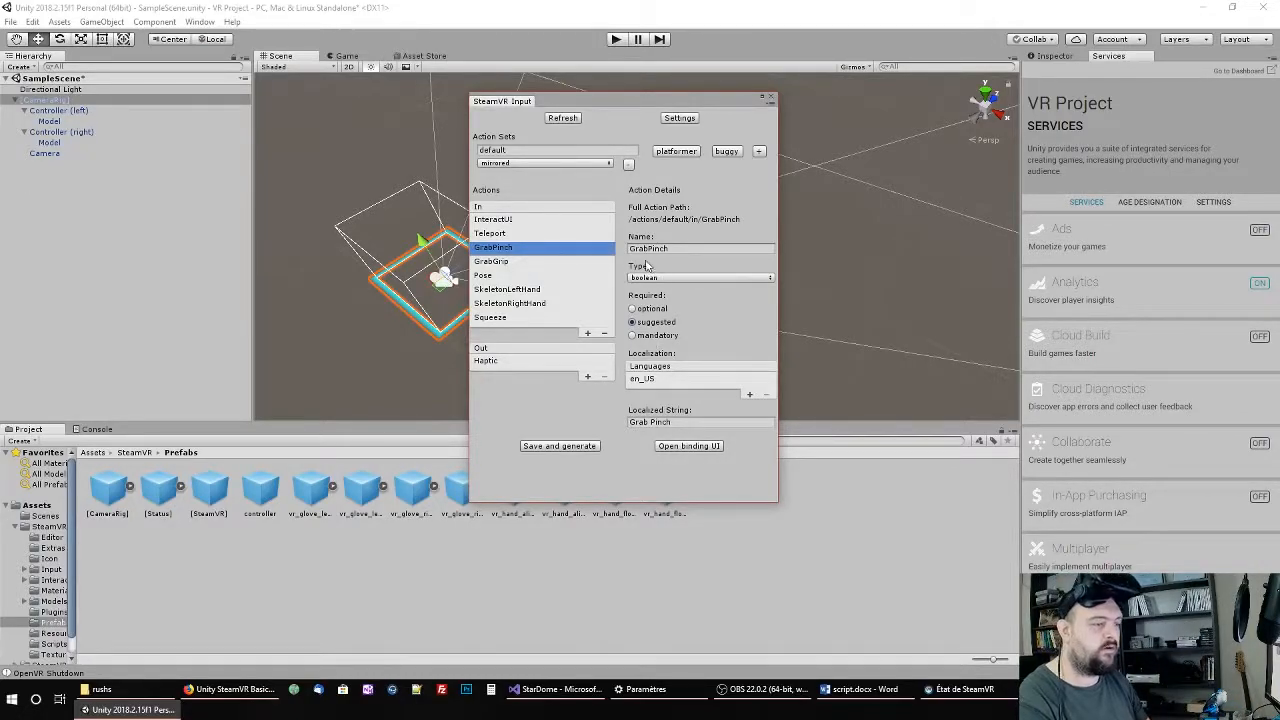
# Step: Save and generate the SteamVR input actions, saving the modified SampleScene, and close the SteamVR Input window
pyautogui.click(554, 448)
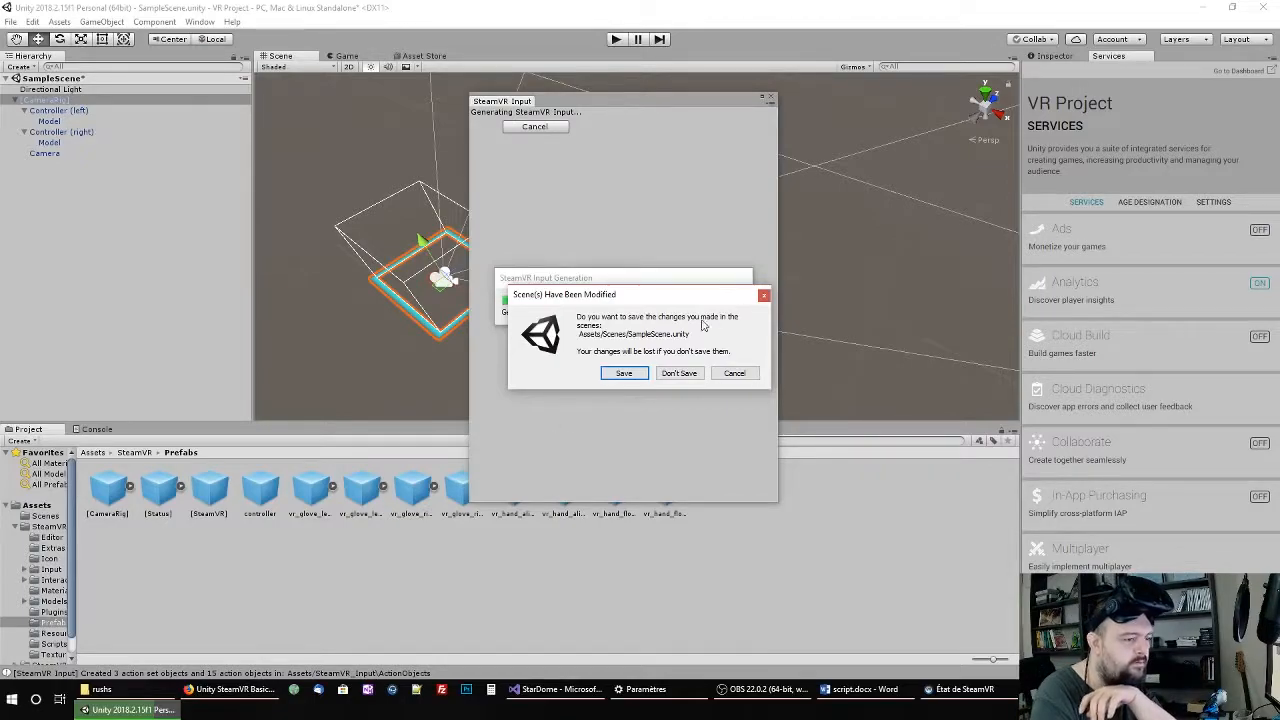
pyautogui.click(624, 372)
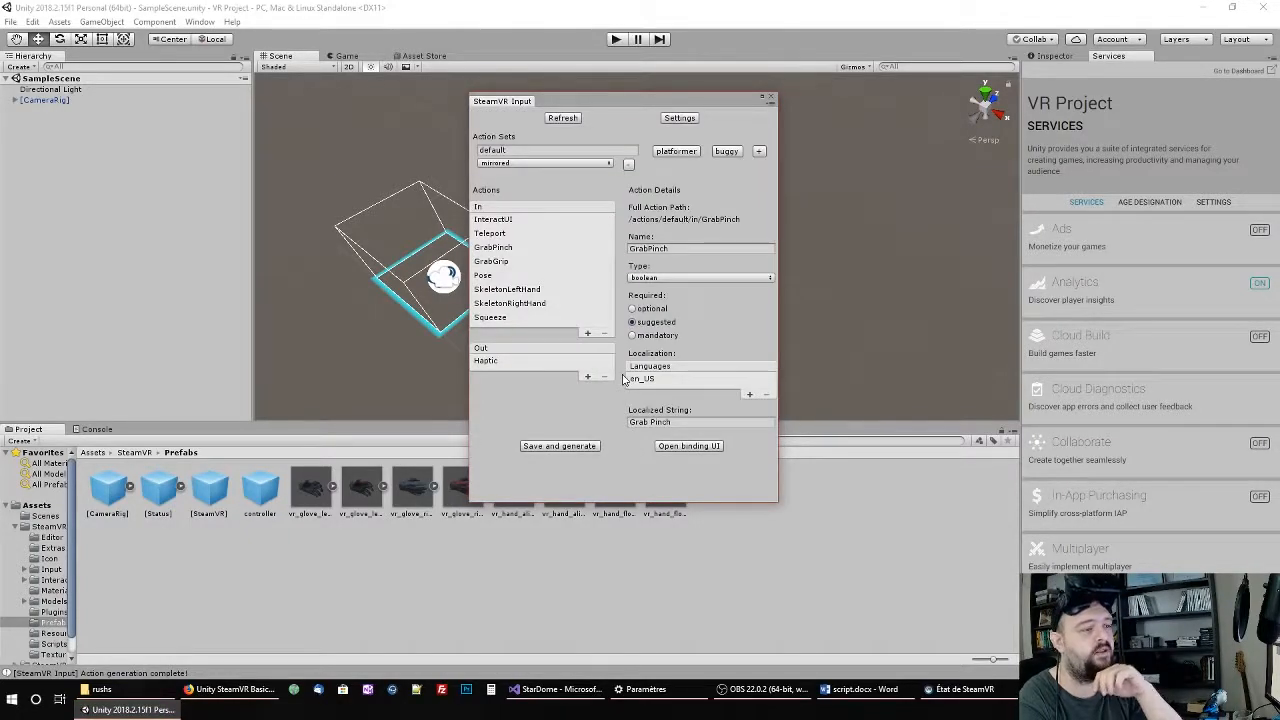
pyautogui.click(772, 97)
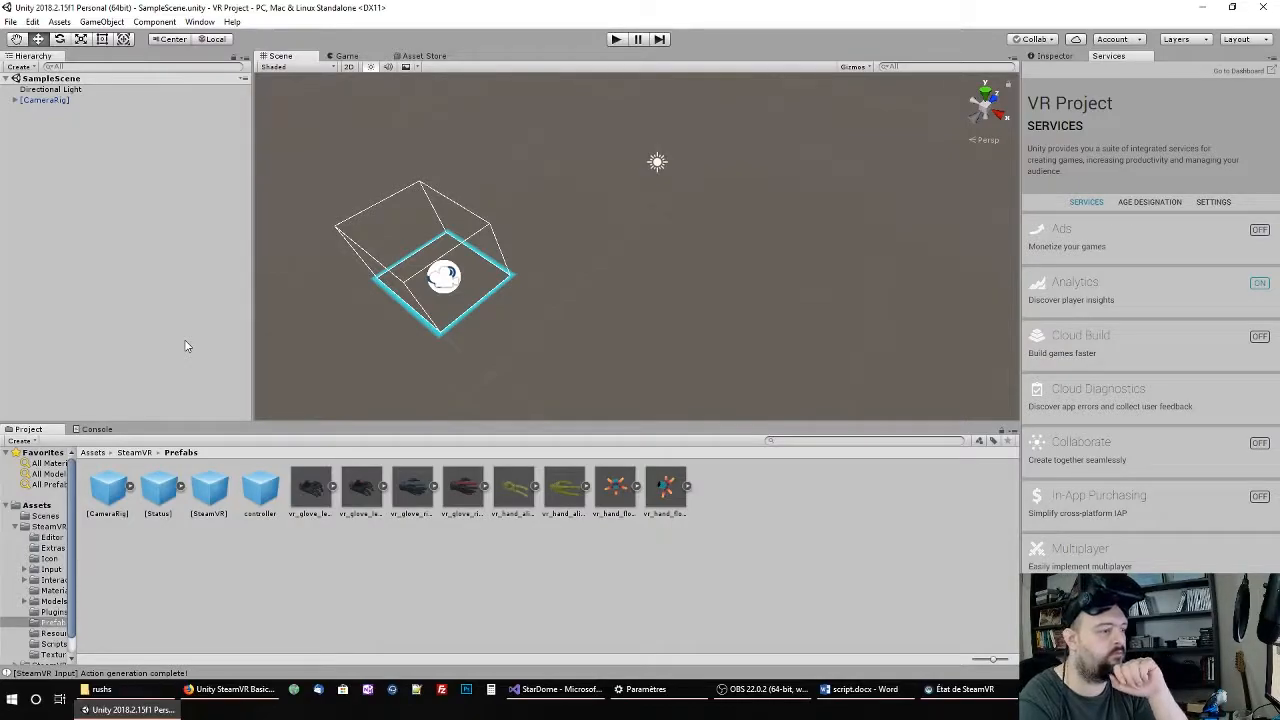
# Step: Run SampleScene in Play mode with the generated SteamVR actions
pyautogui.click(616, 42)
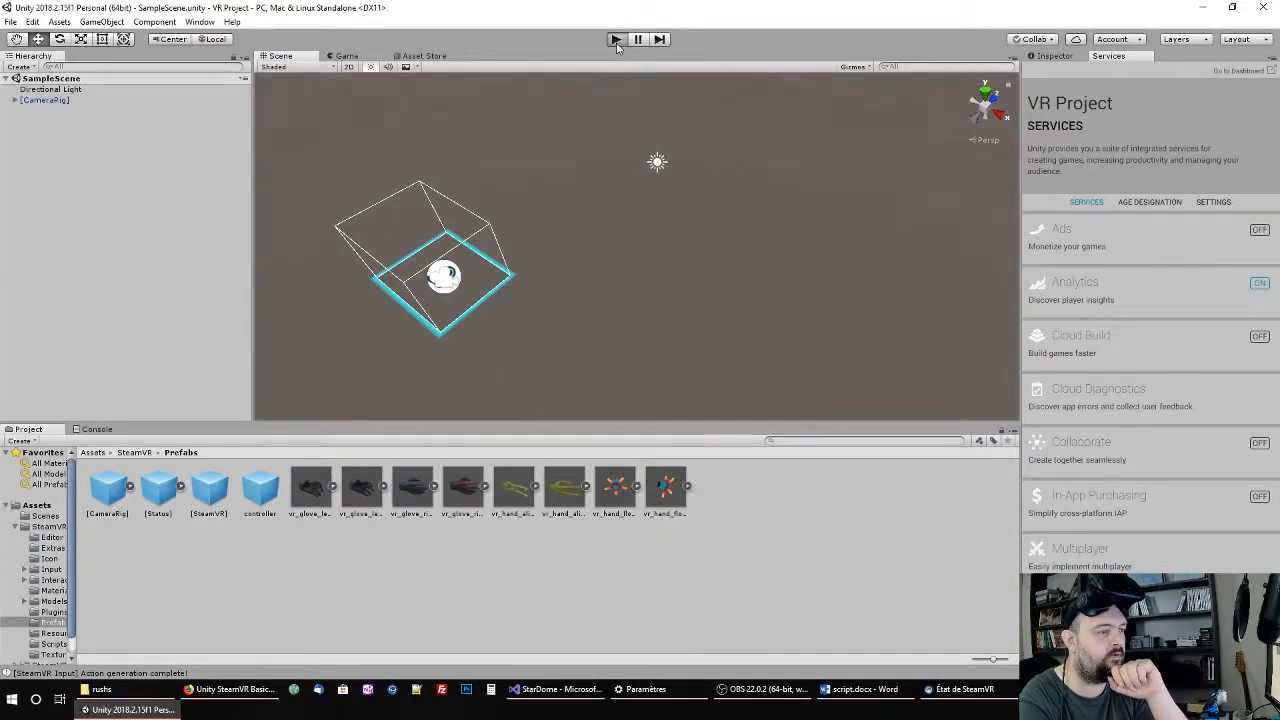